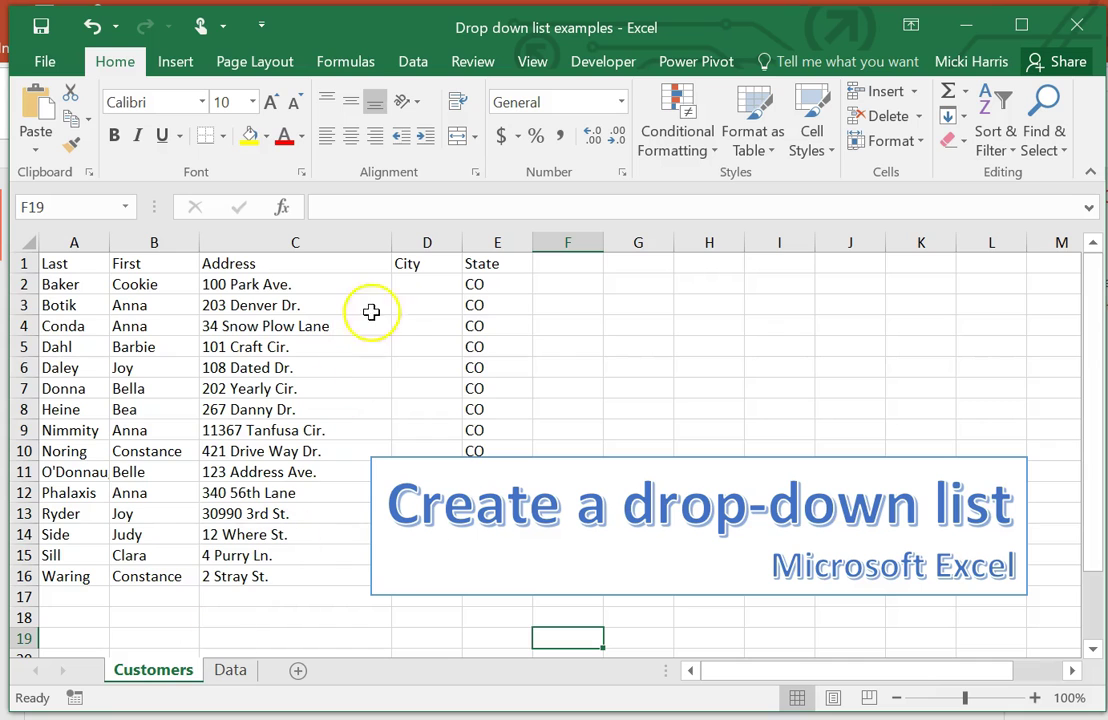
Preview the city choices in D2's drop-down, then close it without choosing one.
{"action": "left_click", "coordinate": [425, 284]}
{"action": "left_click", "coordinate": [473, 285]}
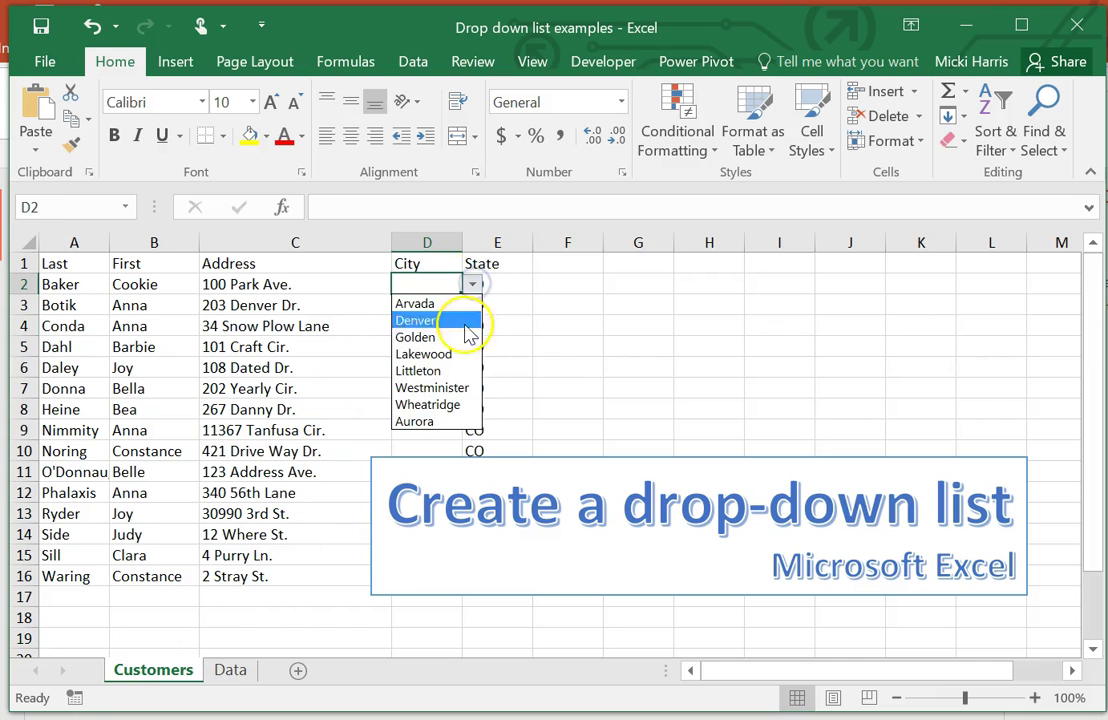
{"action": "key", "text": "Escape"}
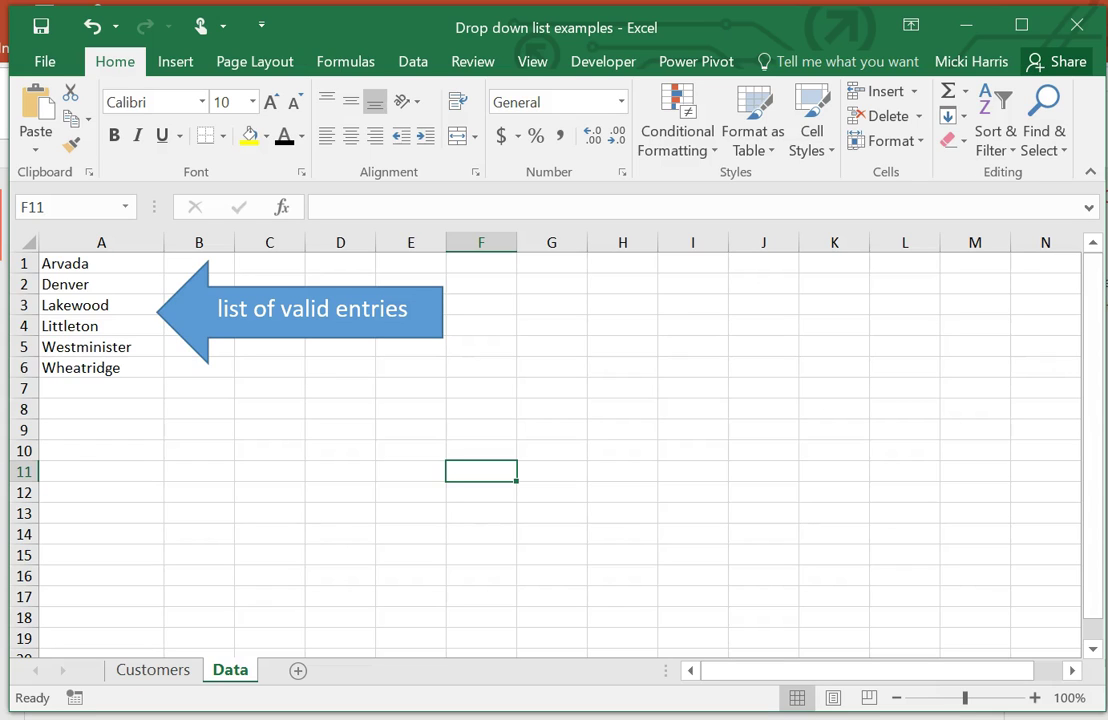
On the Customers sheet, test D2's drop-down by picking Lakewood, then clear the cell.
{"action": "key", "text": "ctrl+Page_Up"}
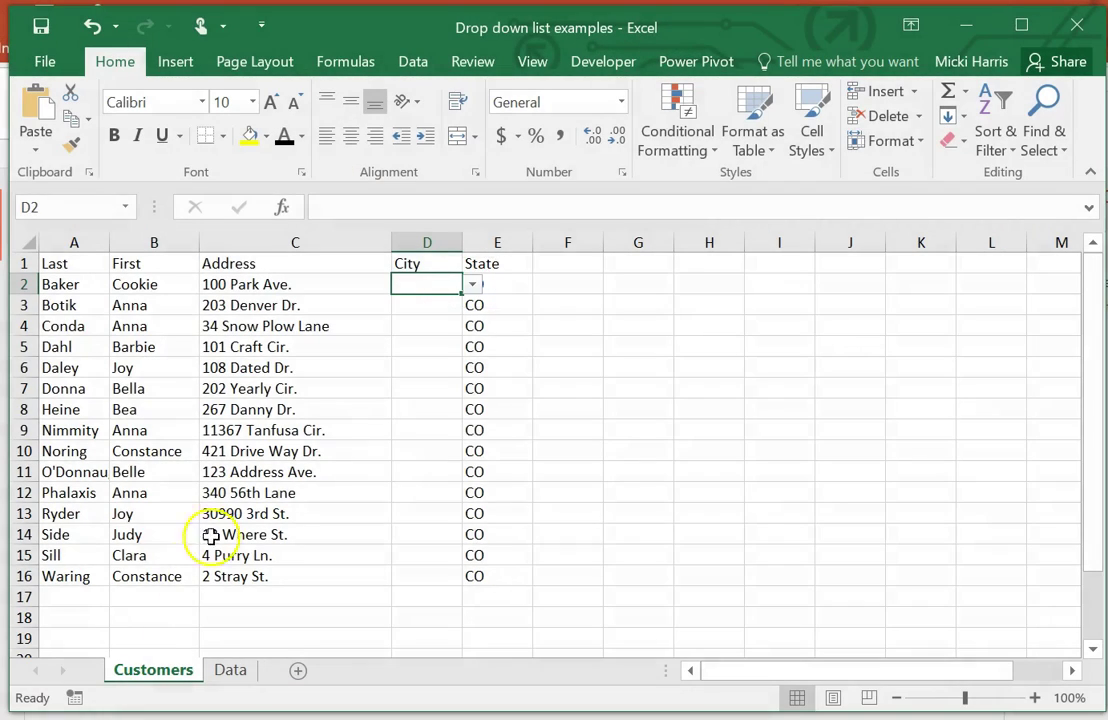
{"action": "left_click", "coordinate": [473, 284]}
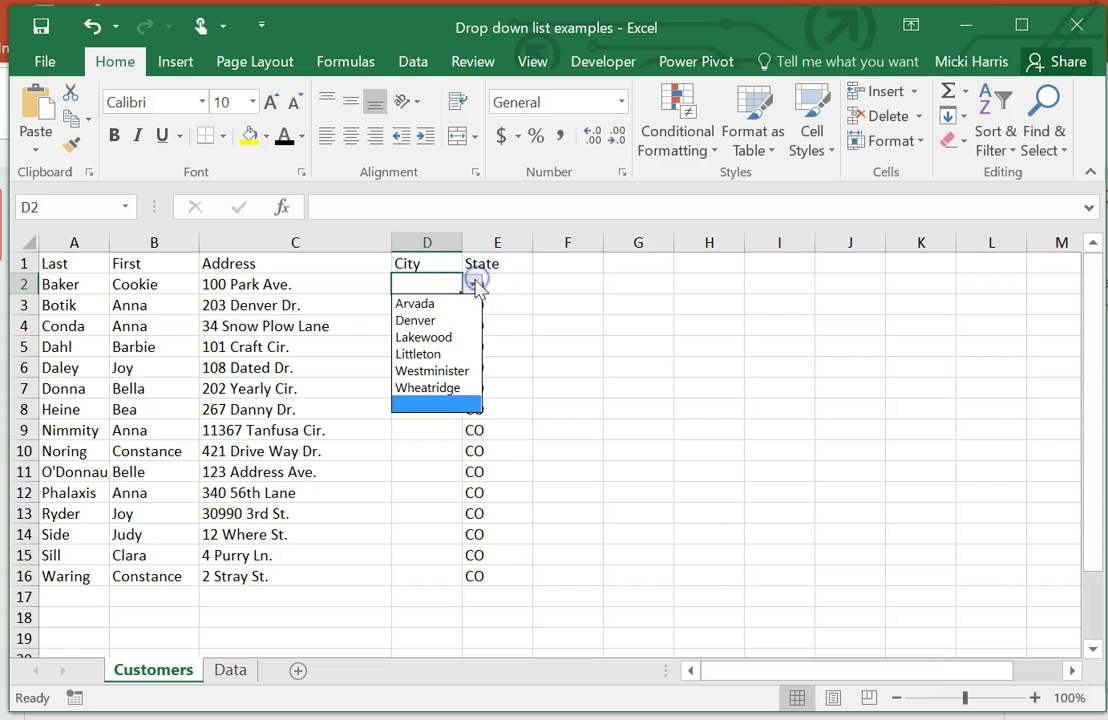
{"action": "left_click", "coordinate": [423, 337]}
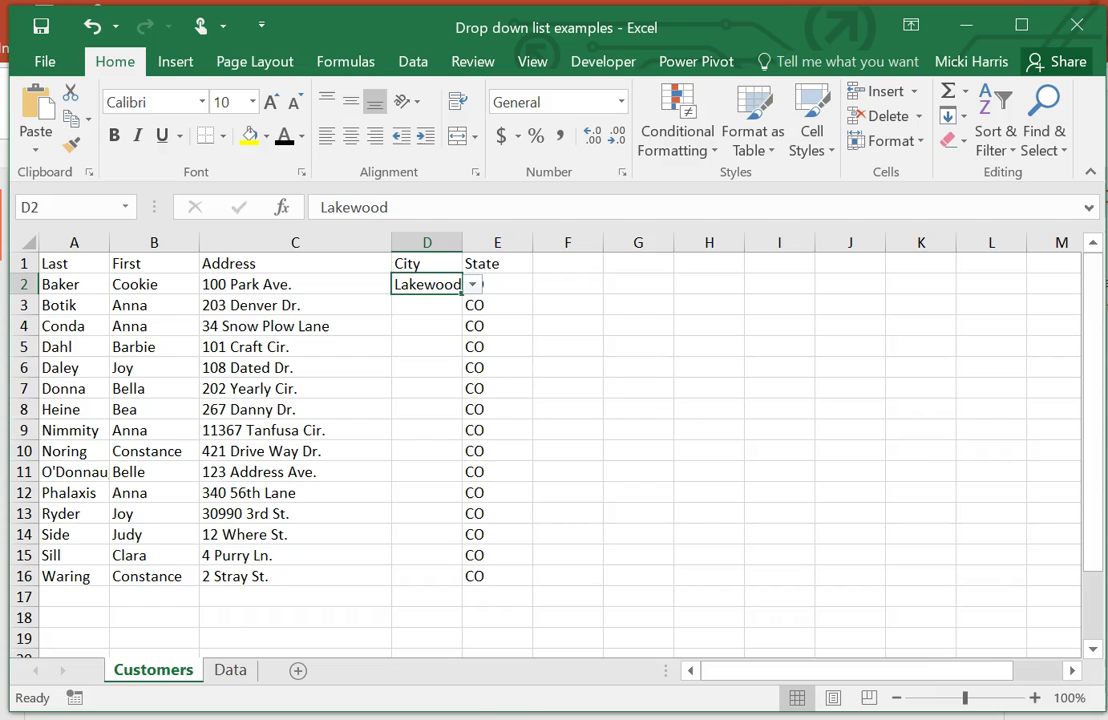
{"action": "key", "text": "Delete"}
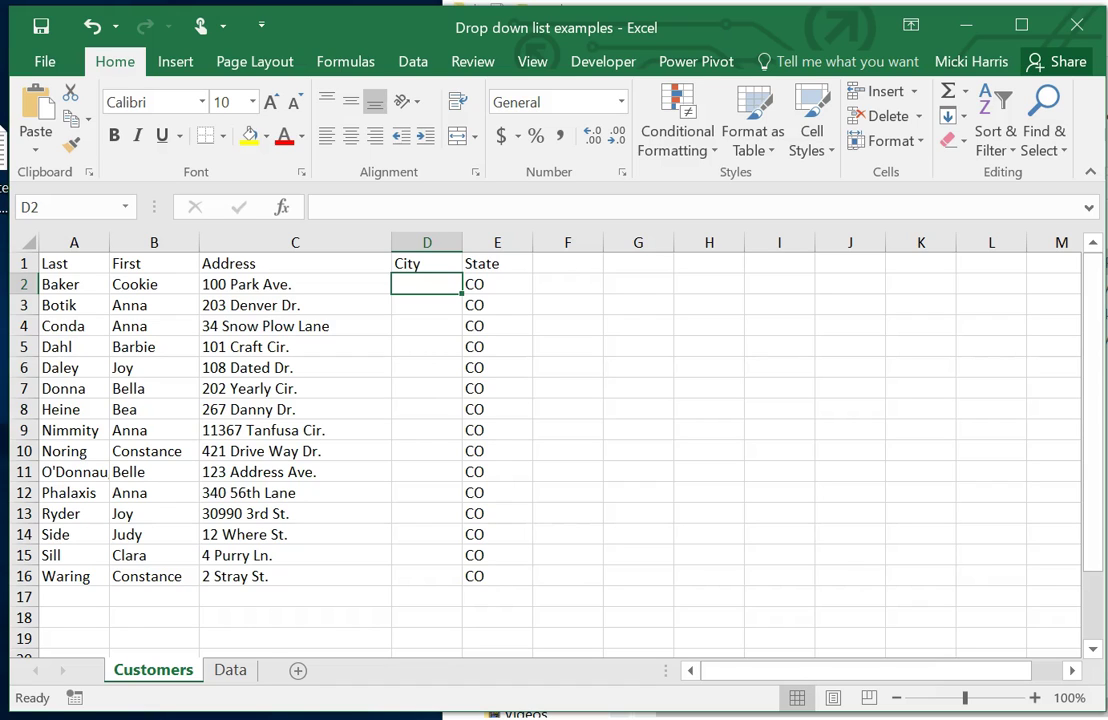
Undo the deletion on the Data sheet to restore Littleton in A7.
{"action": "left_click", "coordinate": [235, 672]}
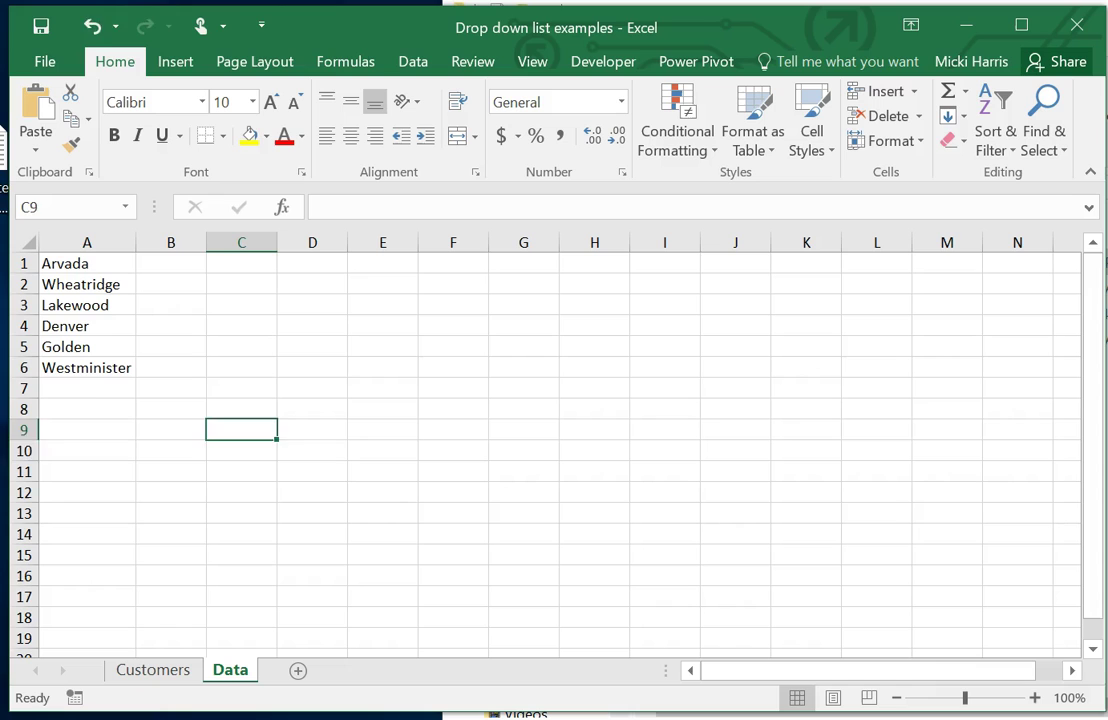
{"action": "key", "text": "ctrl+z"}
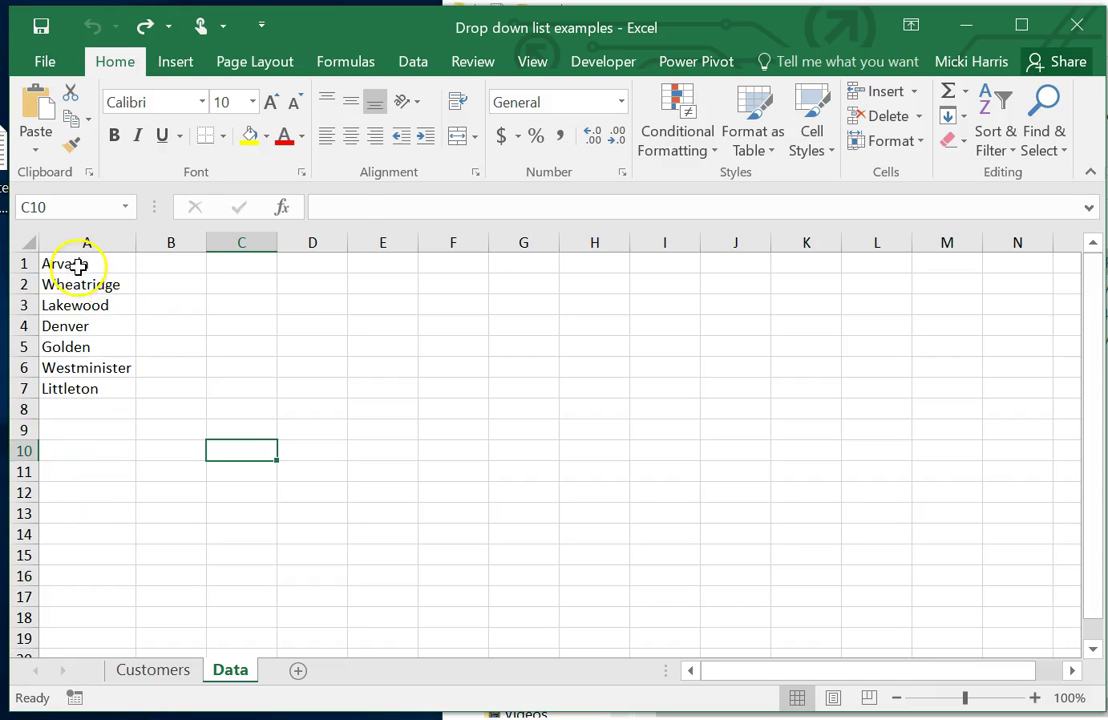
Format the city list A1:A7 as a table with a light blue style.
{"action": "left_click_drag", "start_coordinate": [79, 264], "coordinate": [55, 386]}
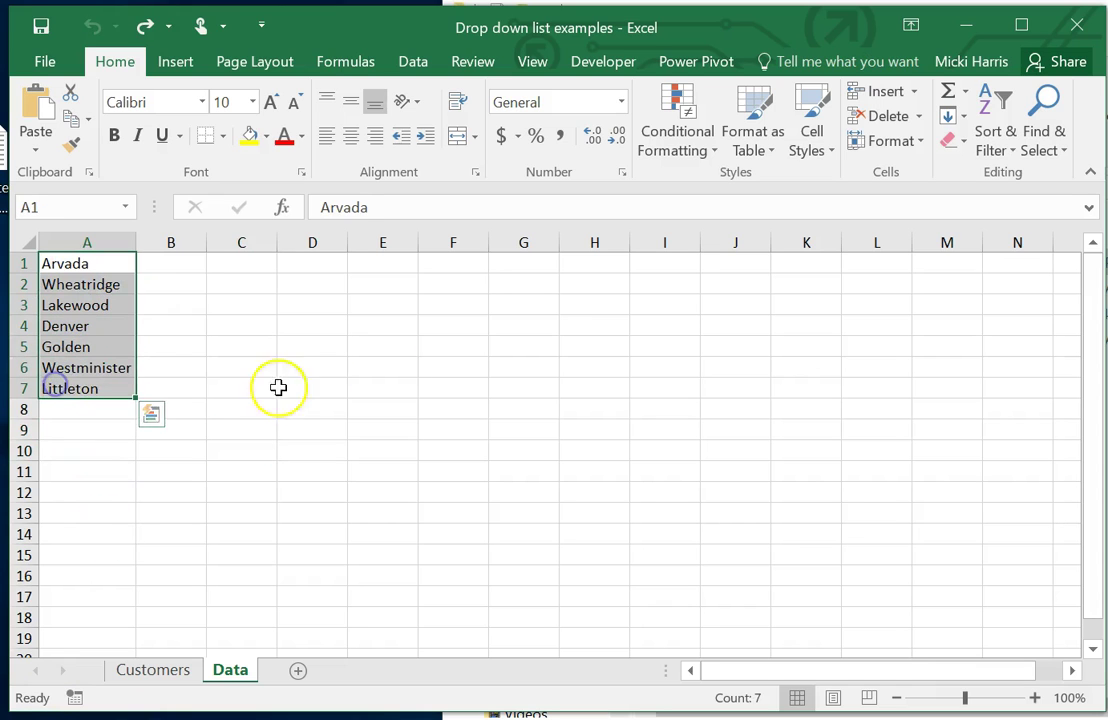
{"action": "left_click", "coordinate": [768, 148]}
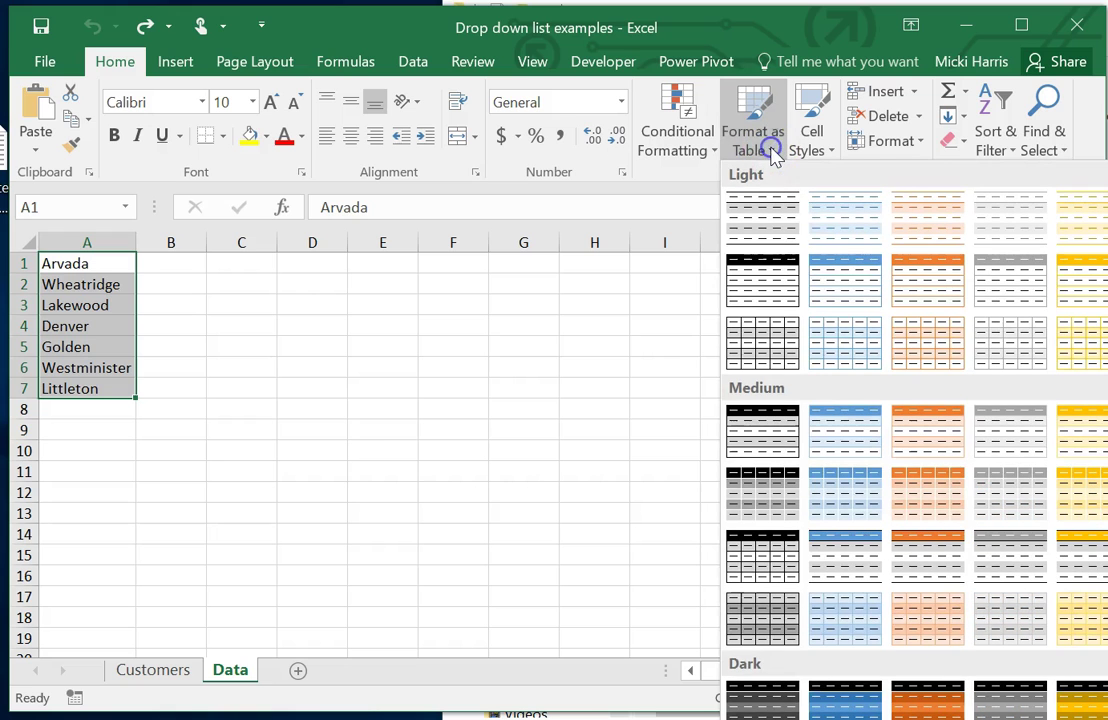
{"action": "left_click", "coordinate": [846, 280]}
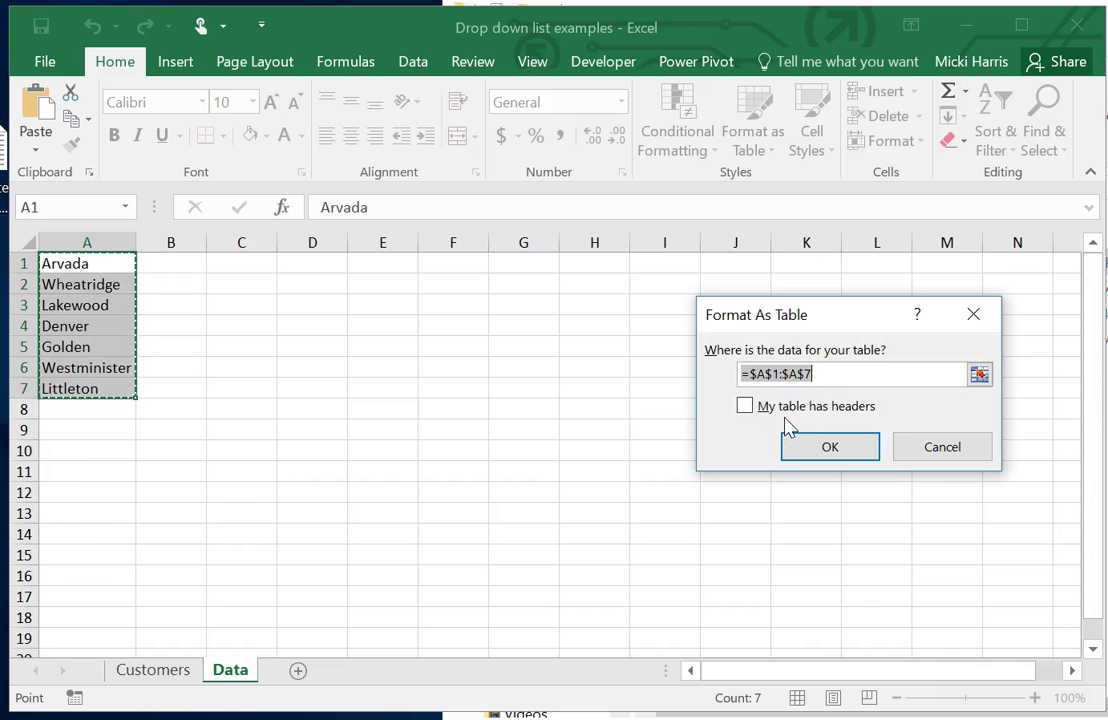
{"action": "left_click", "coordinate": [834, 456]}
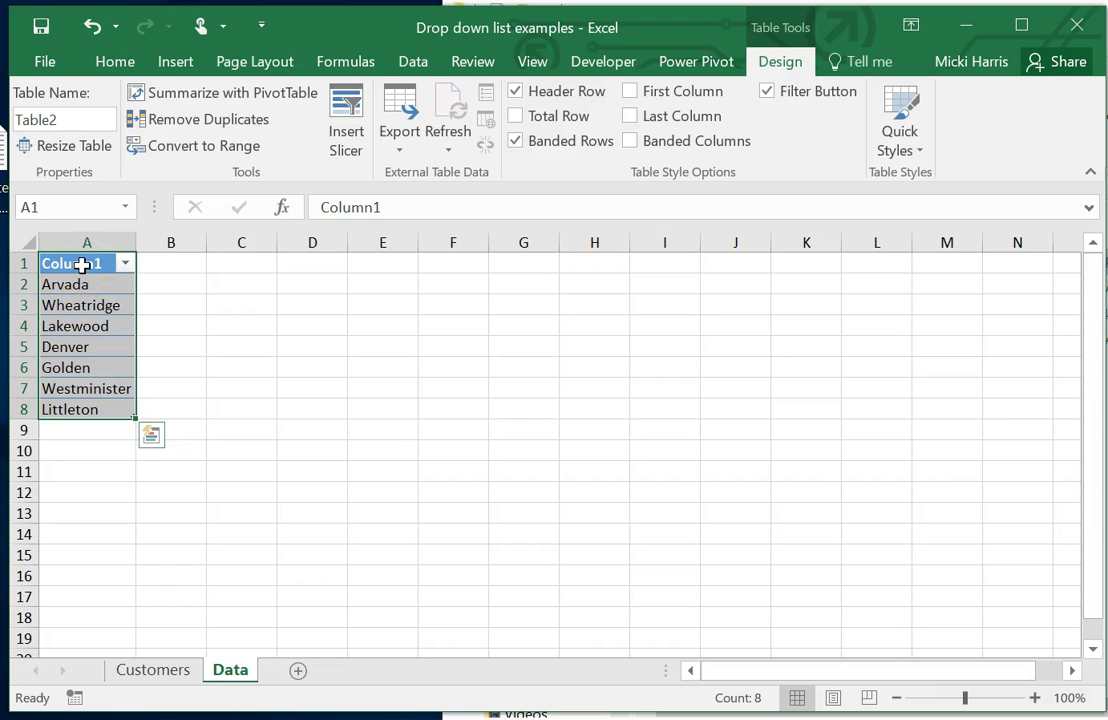
Change the table's Column1 header to City.
{"action": "double_click", "coordinate": [83, 264]}
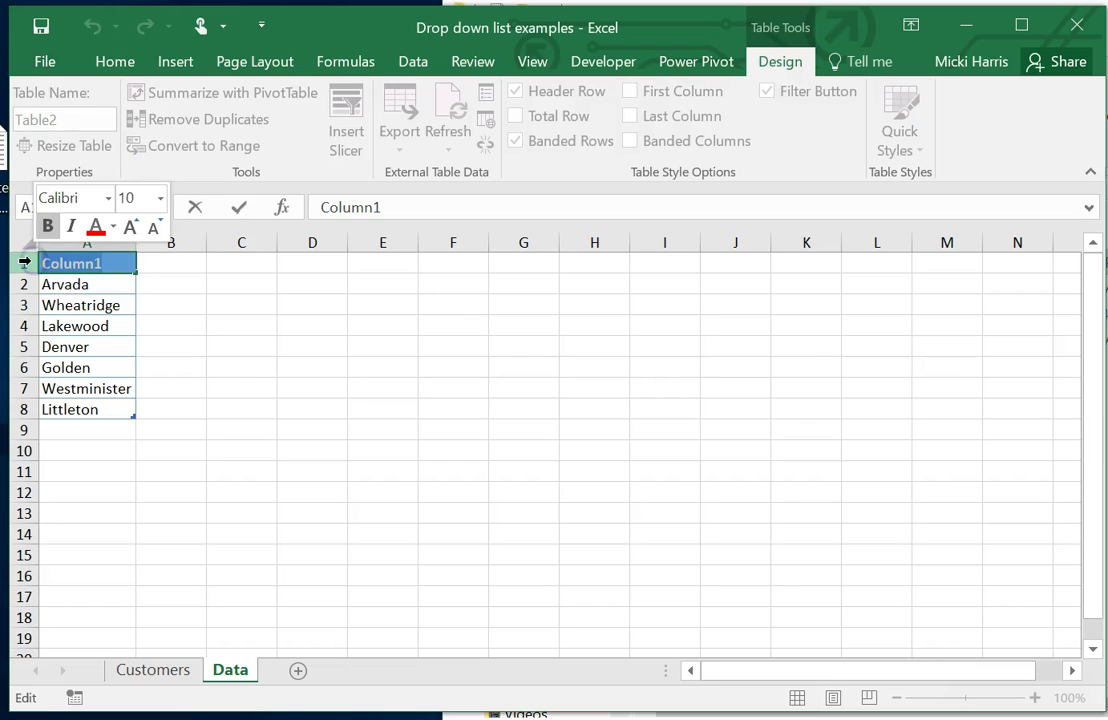
{"action": "type", "text": "City"}
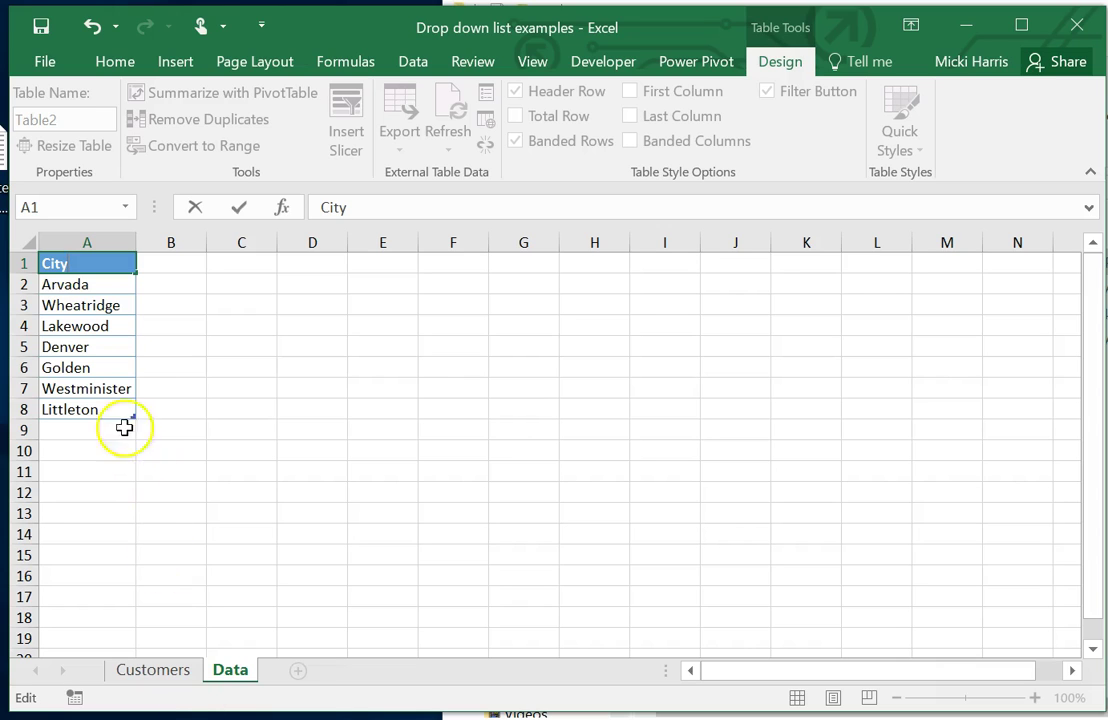
{"action": "left_click", "coordinate": [170, 450]}
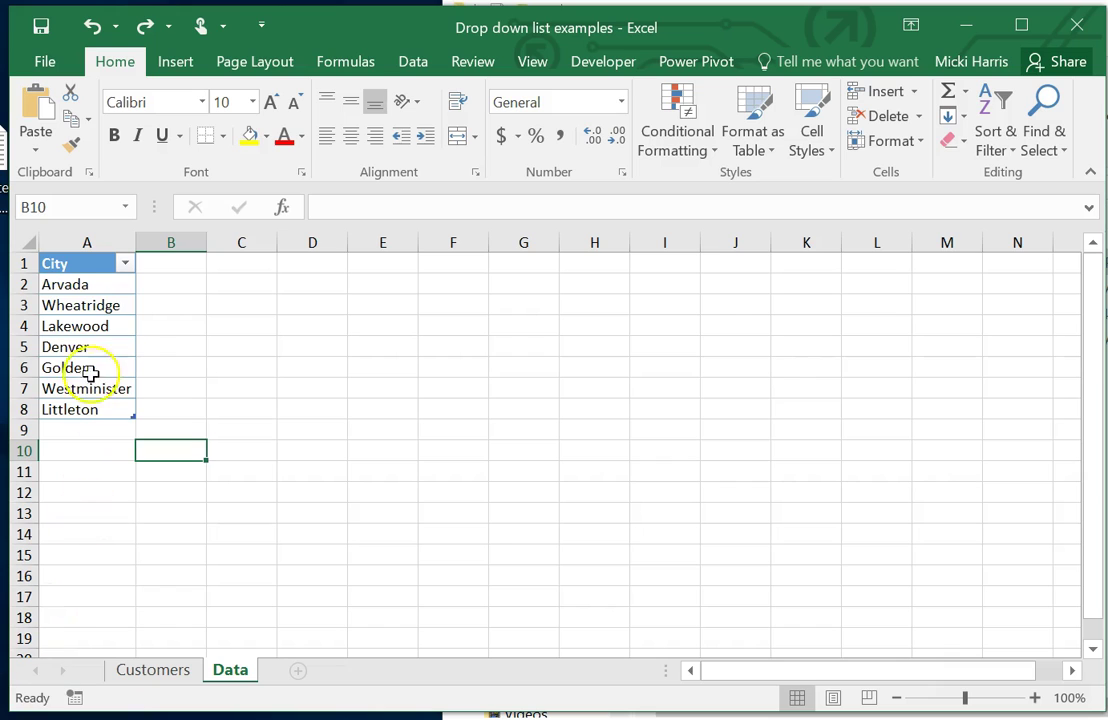
Rename the table from Table2 to City.
{"action": "left_click", "coordinate": [66, 328]}
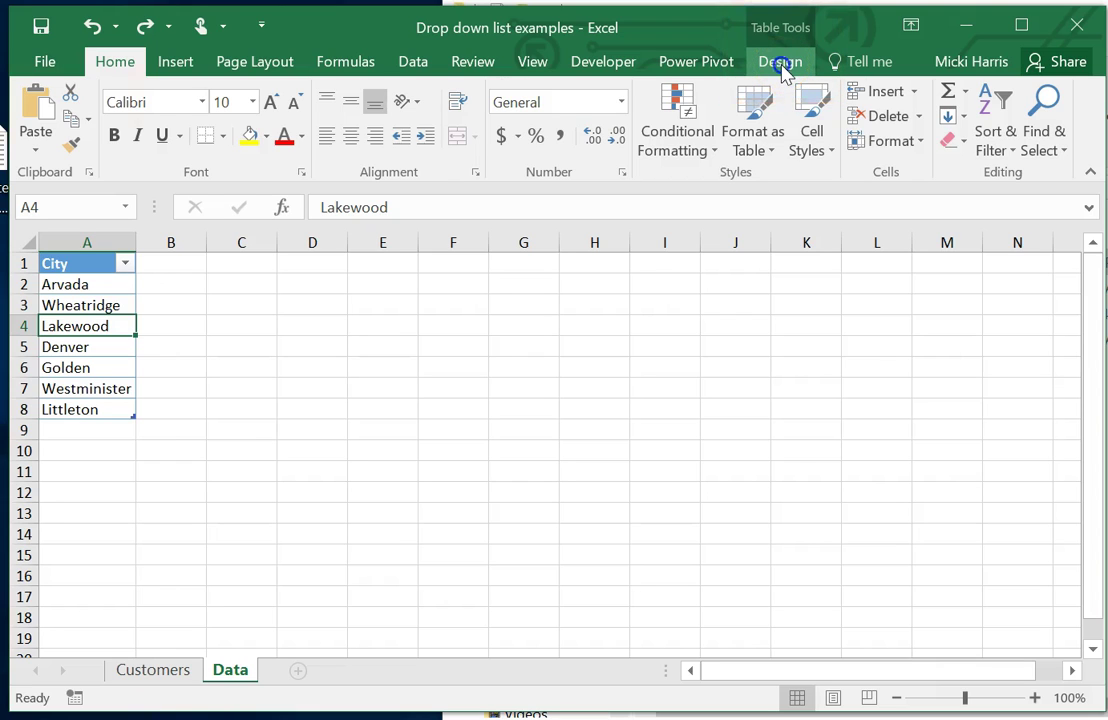
{"action": "left_click", "coordinate": [780, 63]}
{"action": "left_click", "coordinate": [67, 118]}
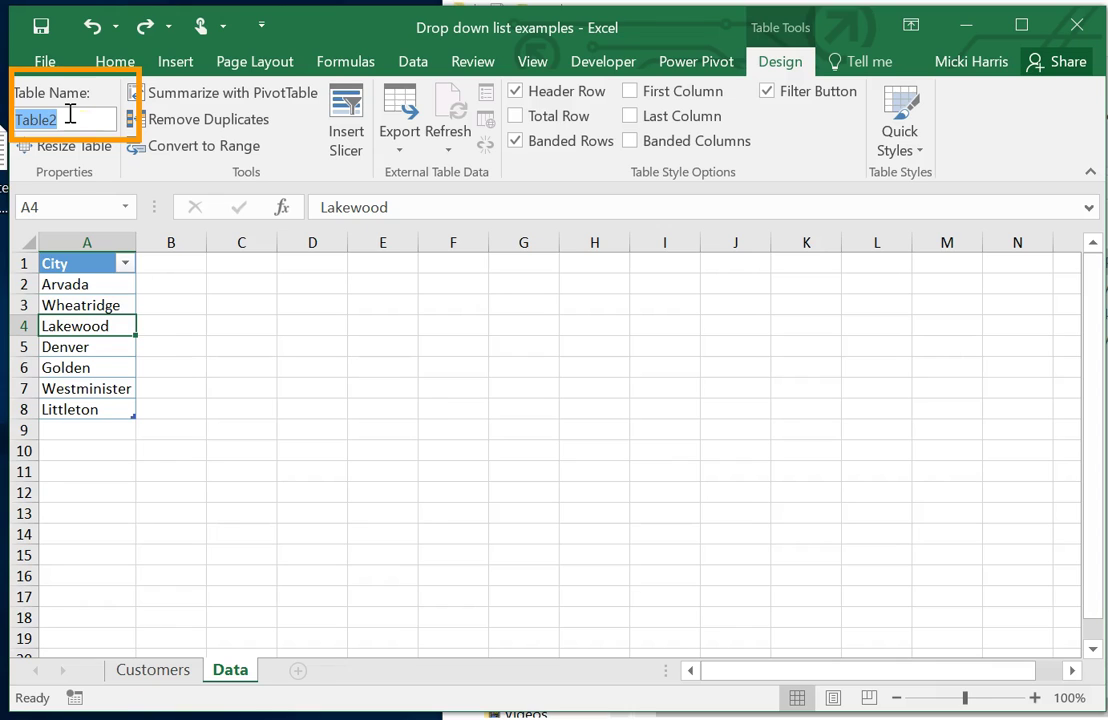
{"action": "left_click", "coordinate": [73, 116]}
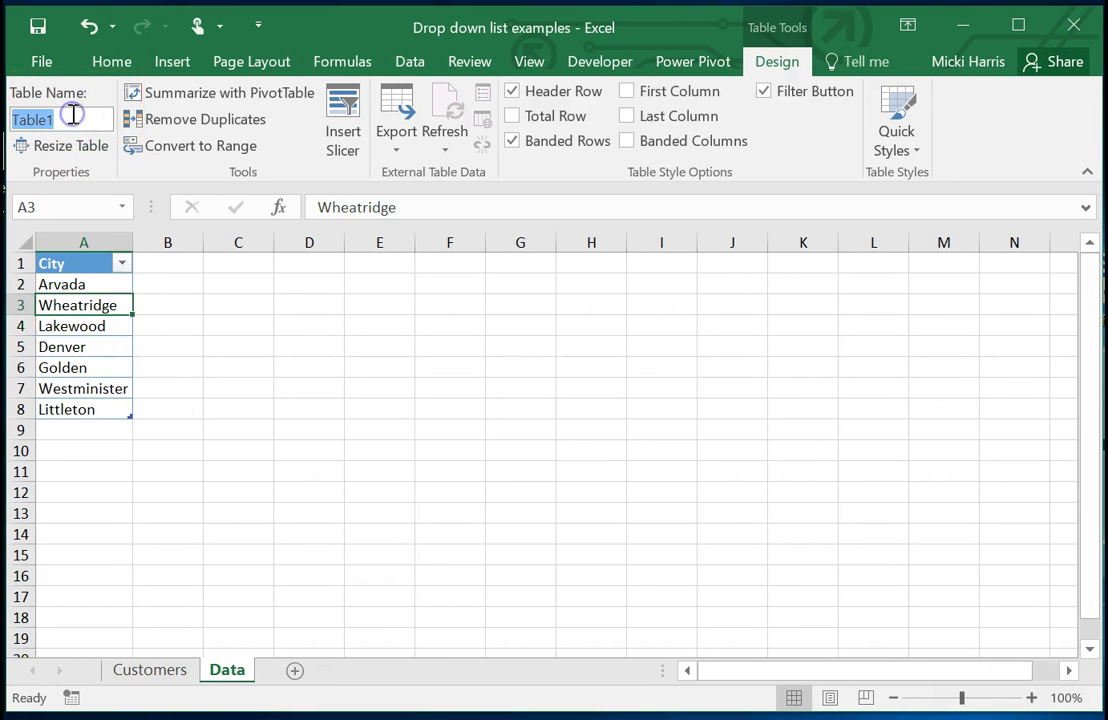
{"action": "type", "text": "City"}
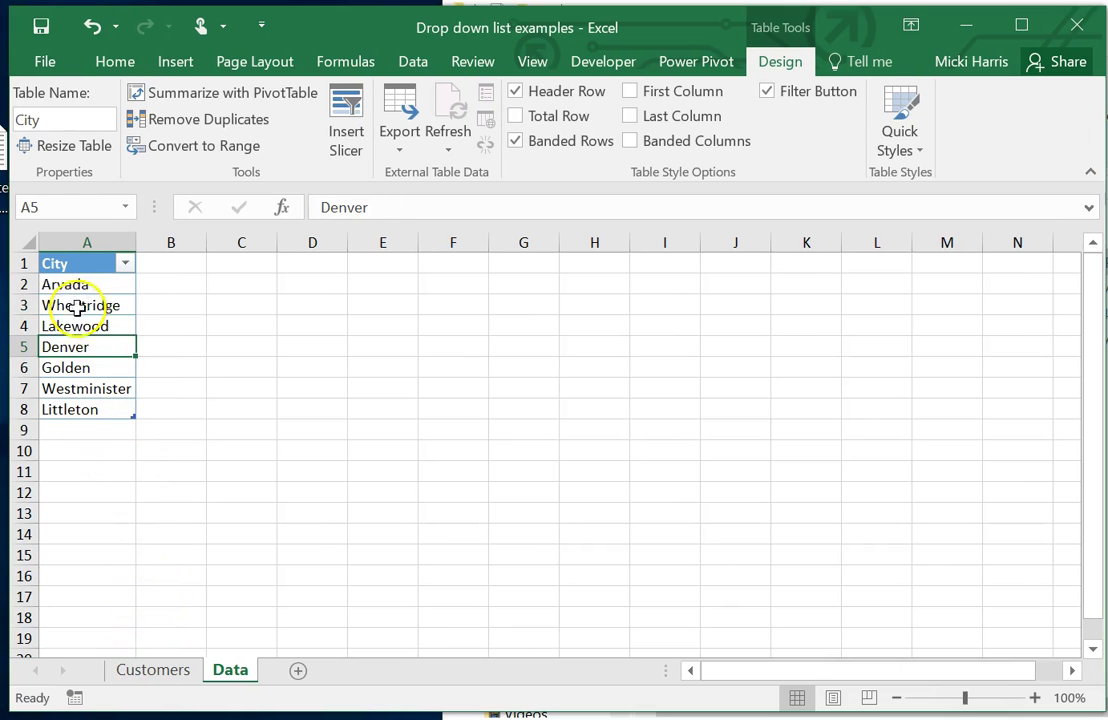
Define the name CityData for the city cells A2:A8, after City is rejected as invalid.
{"action": "left_click_drag", "start_coordinate": [79, 284], "coordinate": [107, 410]}
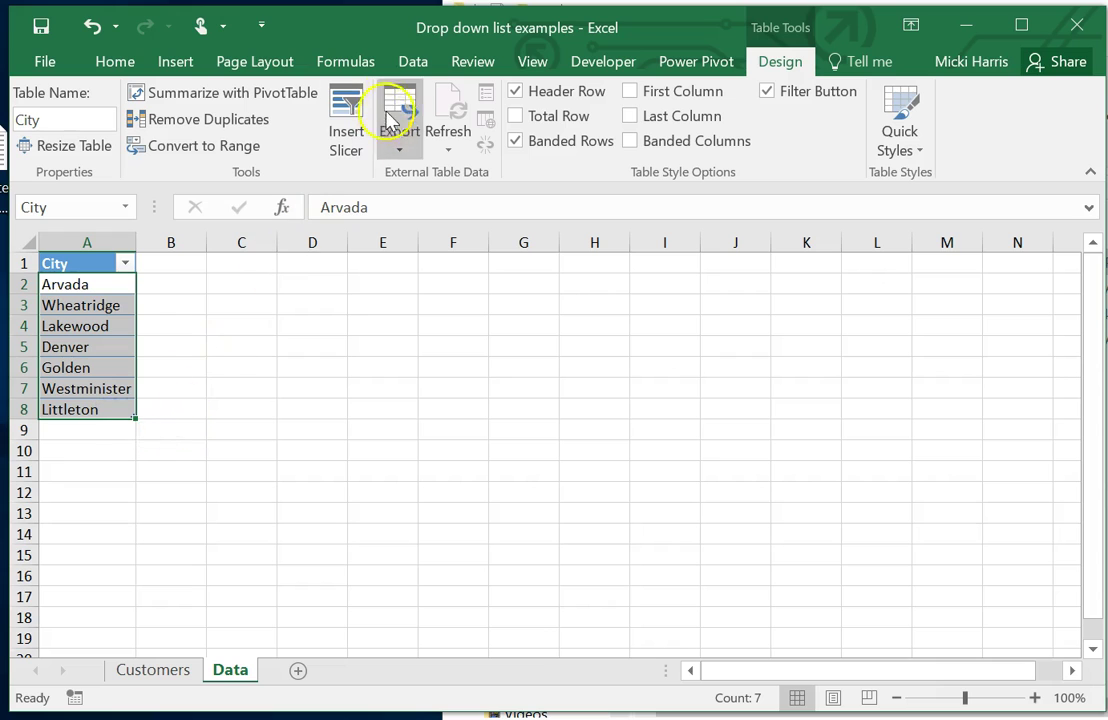
{"action": "left_click", "coordinate": [352, 60]}
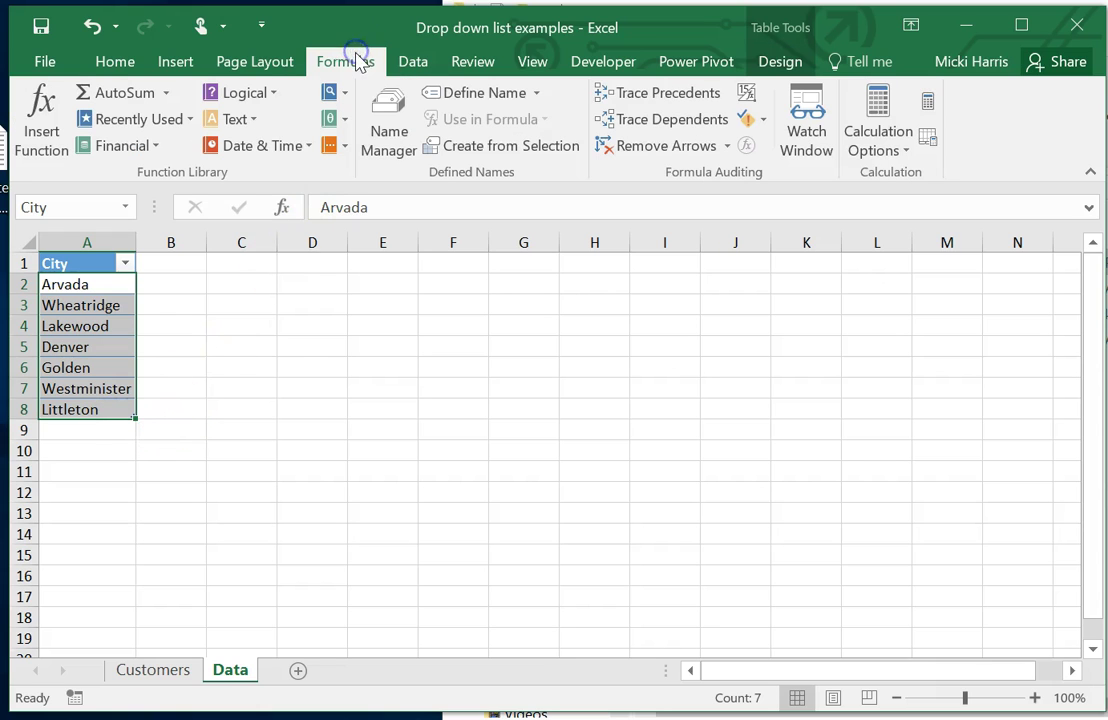
{"action": "left_click", "coordinate": [463, 93]}
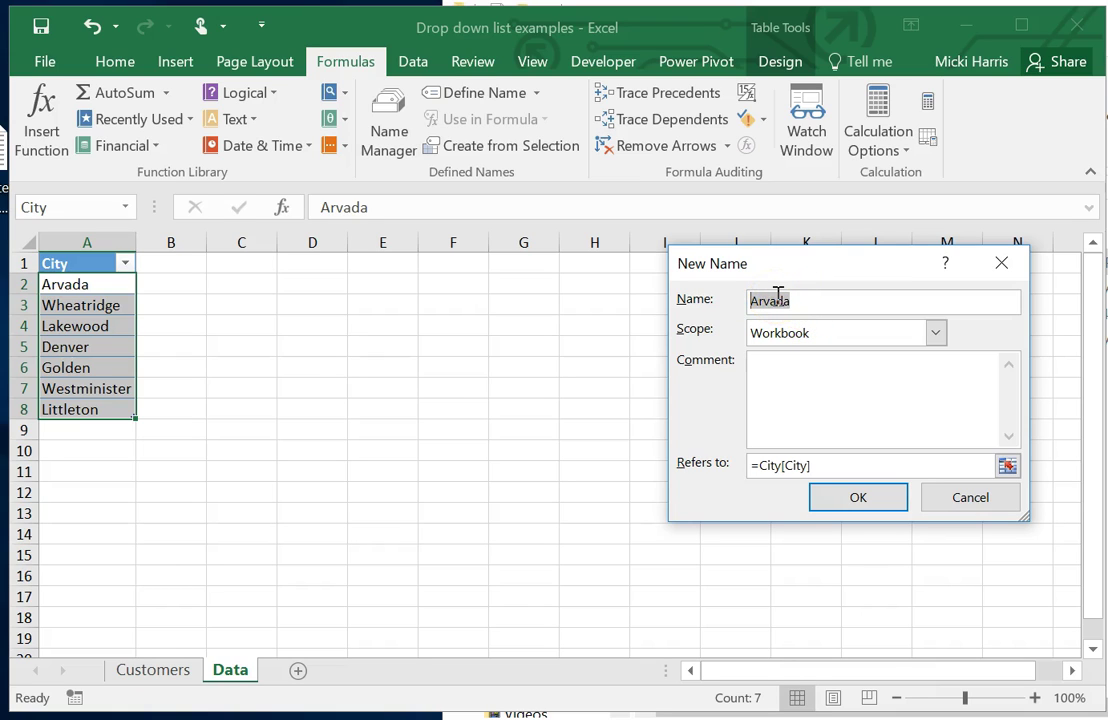
{"action": "type", "text": "City"}
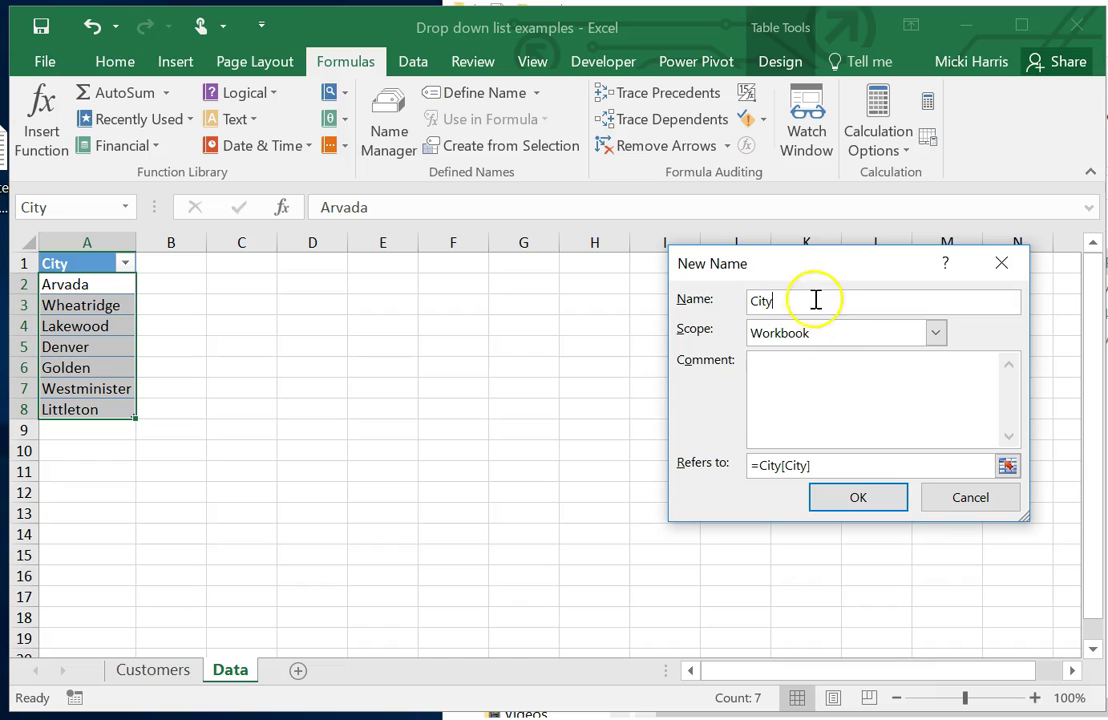
{"action": "left_click", "coordinate": [853, 498]}
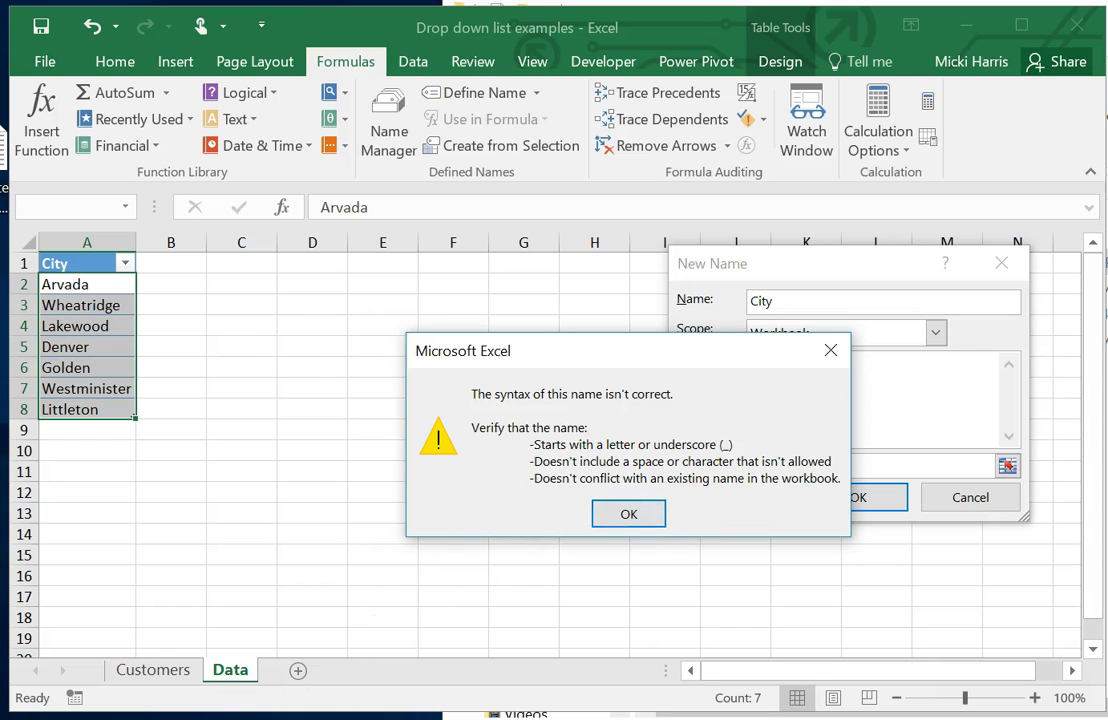
{"action": "key", "text": "Return"}
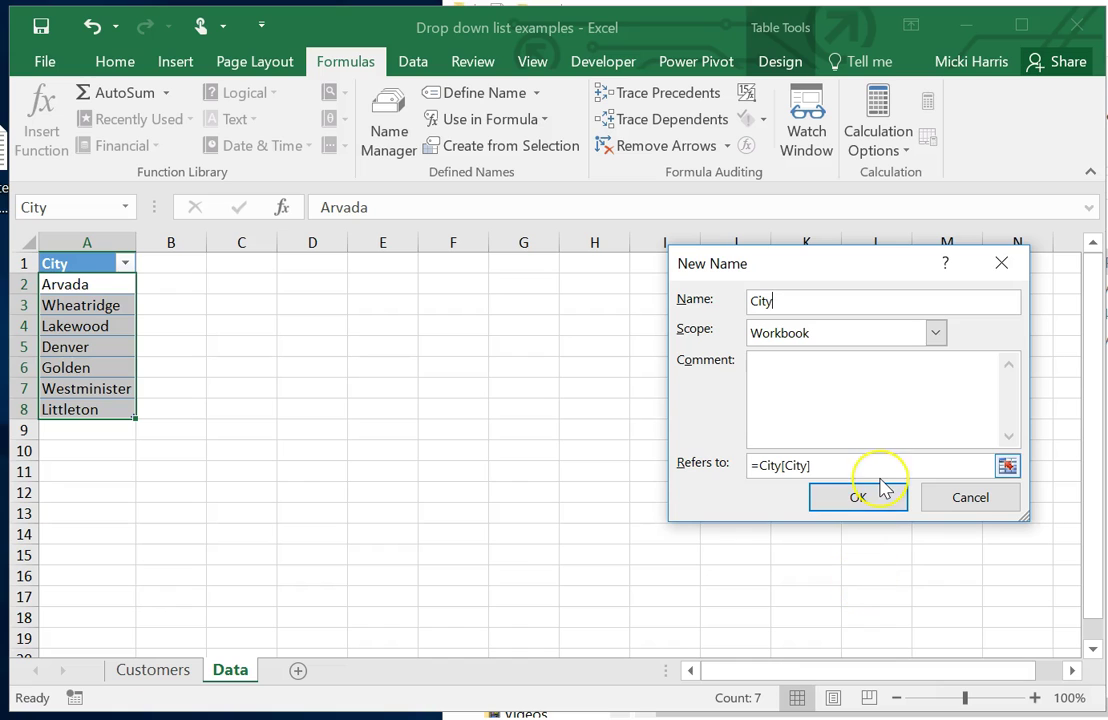
{"action": "type", "text": "Data"}
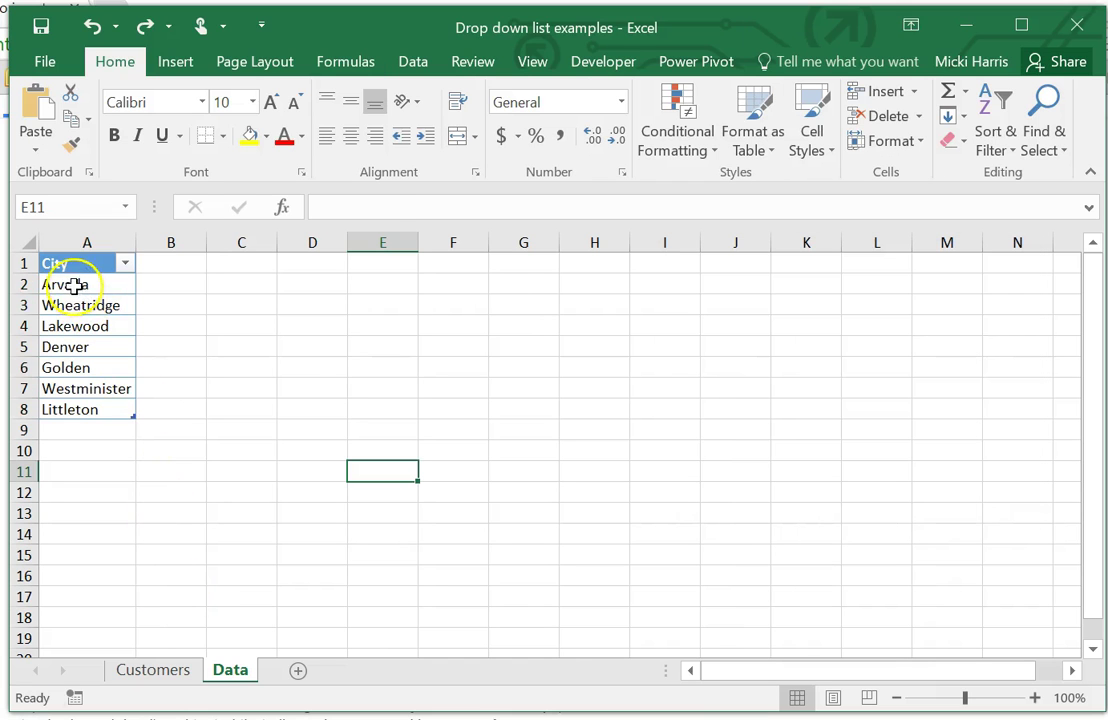
Select Arvada in cell A2 of the City table.
{"action": "left_click", "coordinate": [74, 285]}
Sort the City table A to Z with Sort & Filter, so Arvada leads.
{"action": "left_click", "coordinate": [993, 110]}
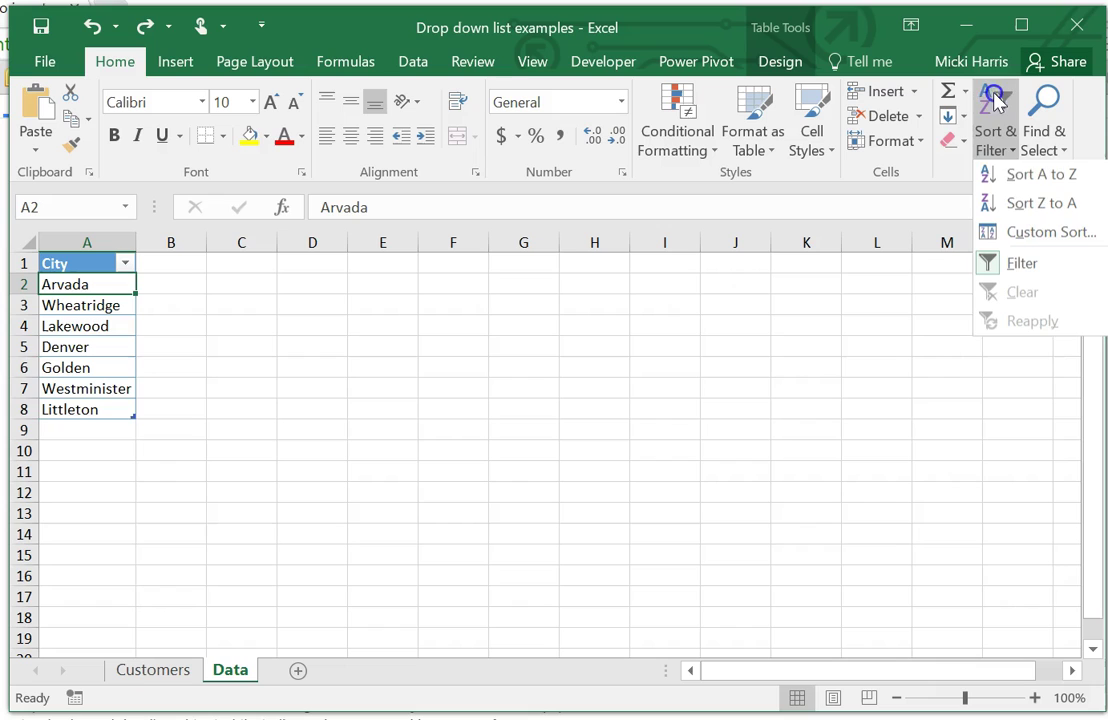
{"action": "left_click", "coordinate": [1018, 178]}
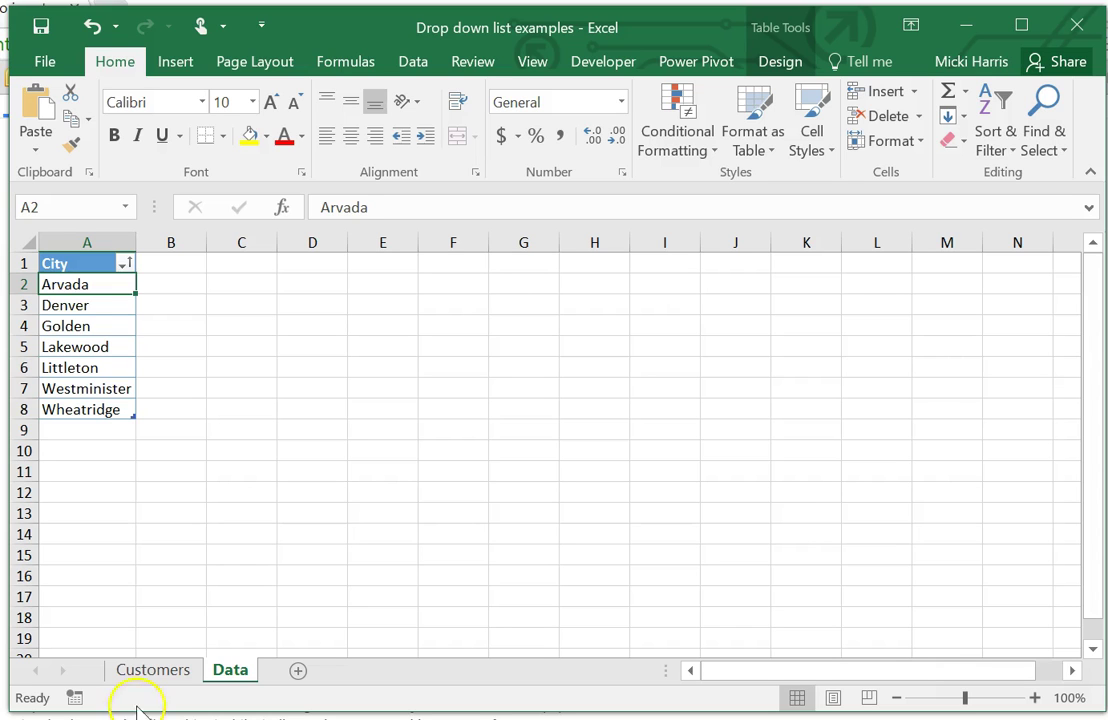
On the Customers sheet, select City cell D2 and open the Data Validation menu.
{"action": "left_click", "coordinate": [153, 672]}
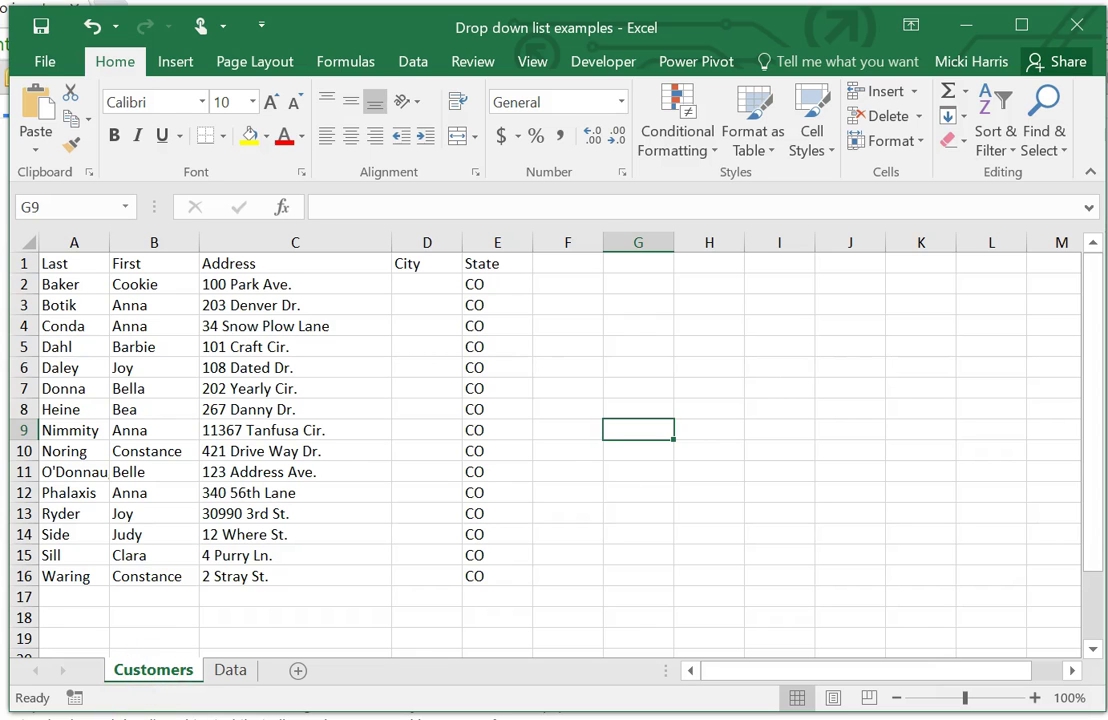
{"action": "left_click", "coordinate": [406, 284]}
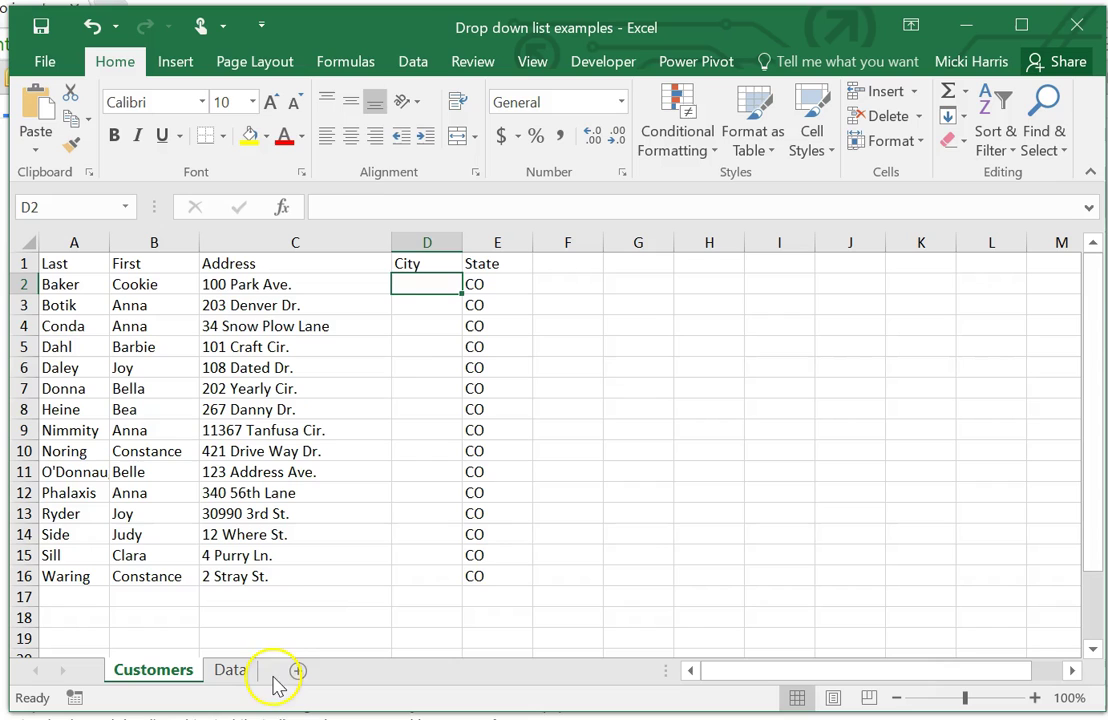
{"action": "left_click", "coordinate": [419, 61]}
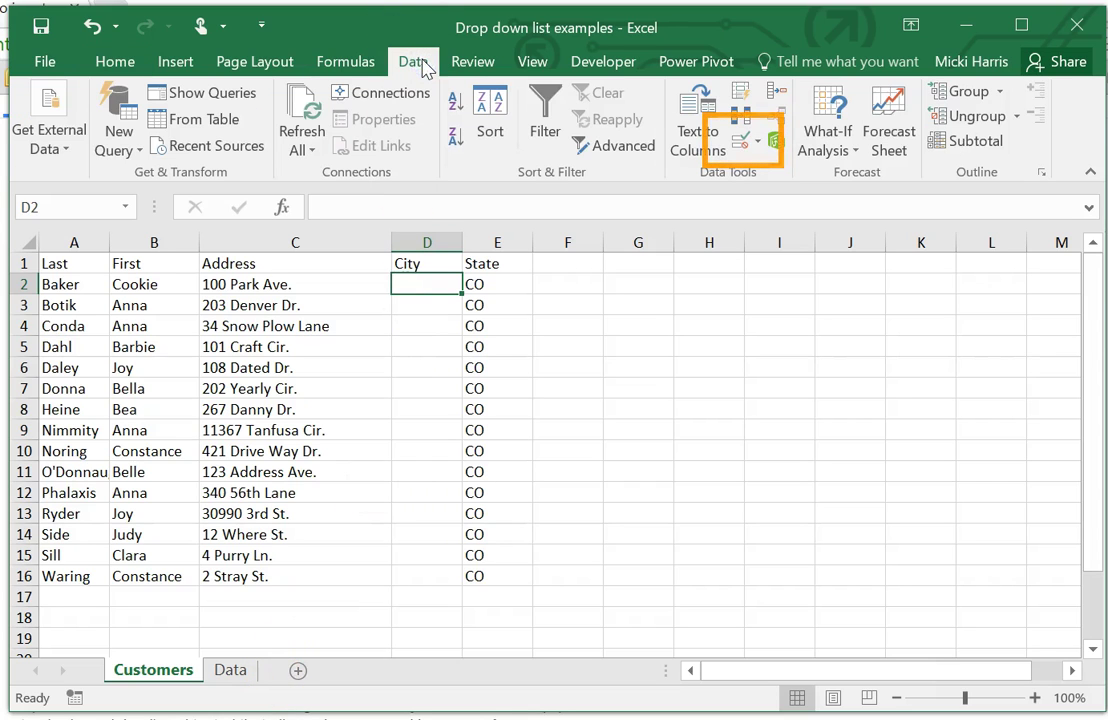
{"action": "left_click", "coordinate": [759, 143]}
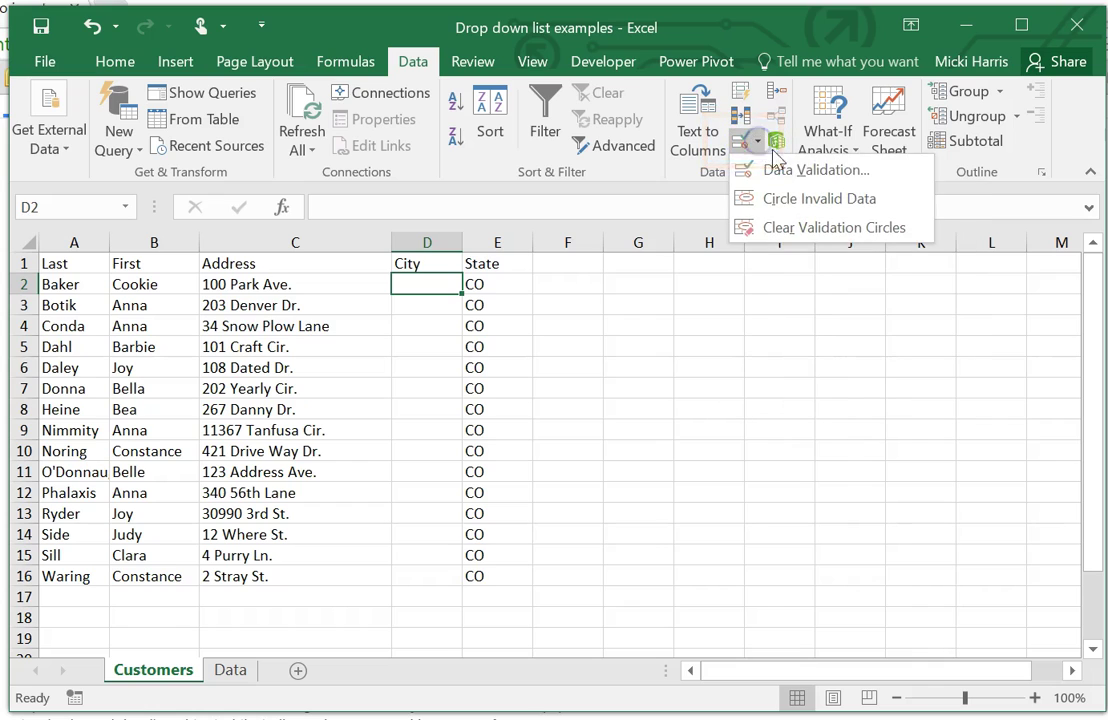
Restrict D2 to a List with source =citydata, then view the Input Message settings.
{"action": "left_click", "coordinate": [775, 169]}
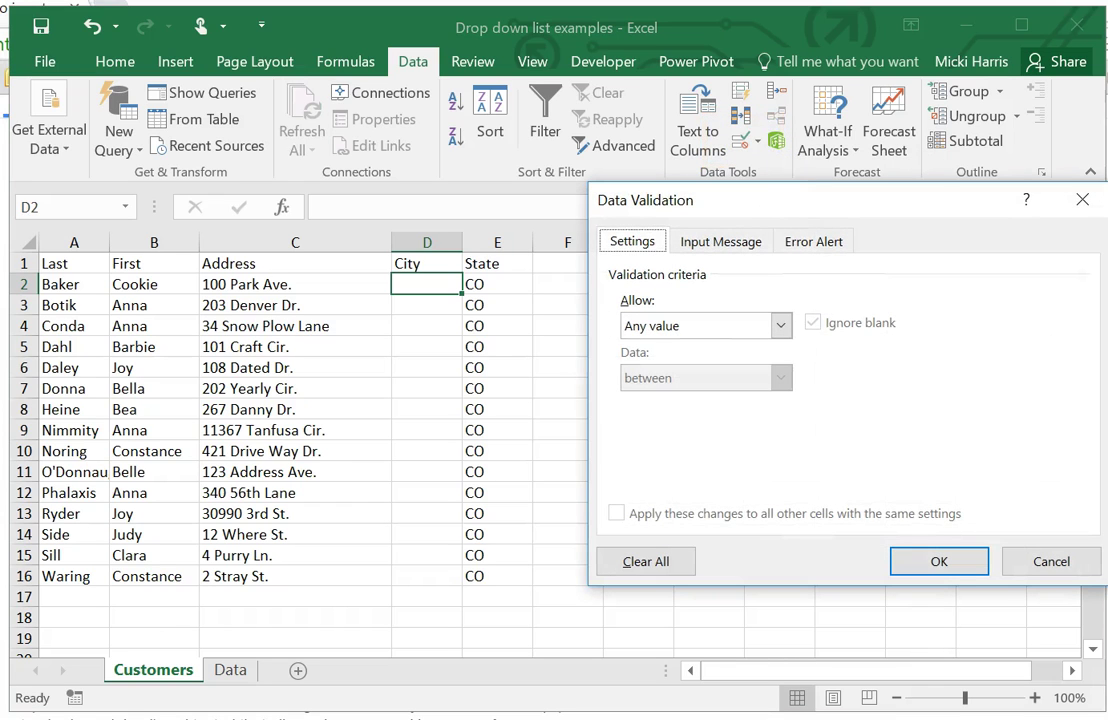
{"action": "left_click", "coordinate": [781, 326]}
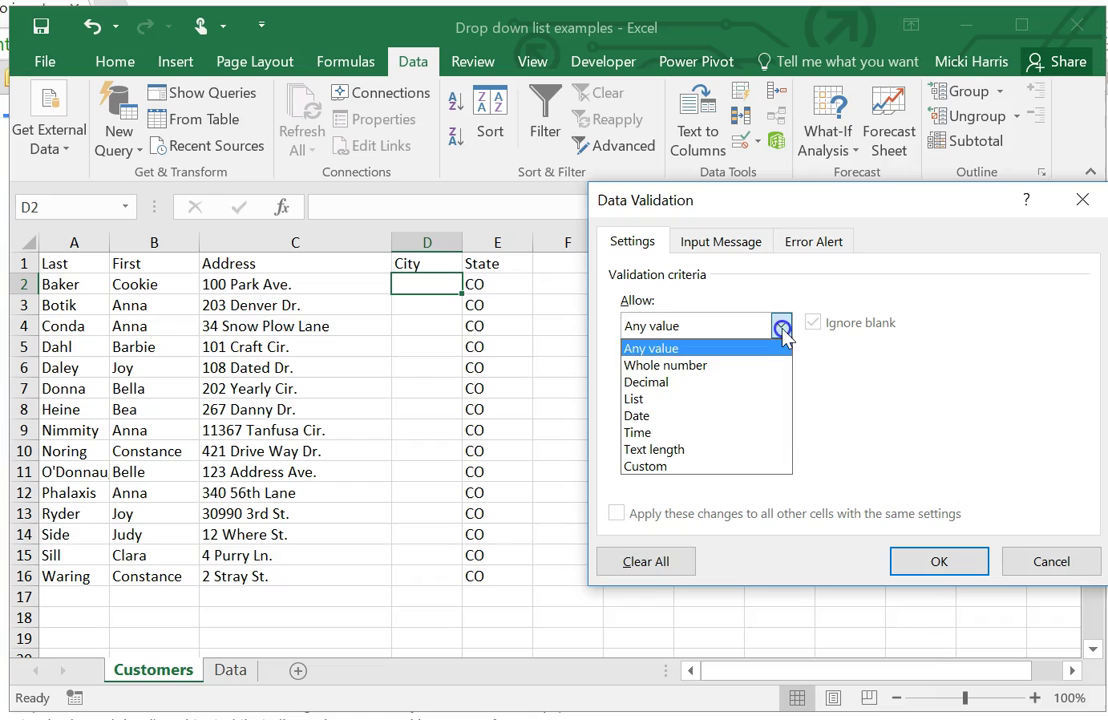
{"action": "left_click", "coordinate": [647, 398]}
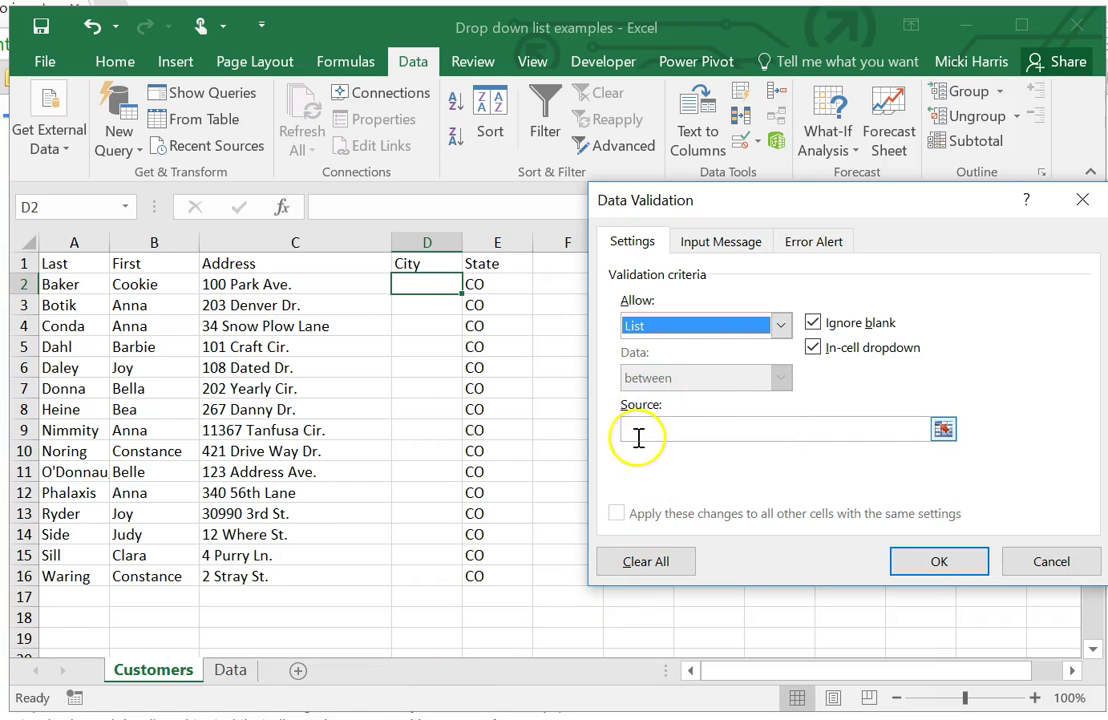
{"action": "left_click", "coordinate": [638, 433]}
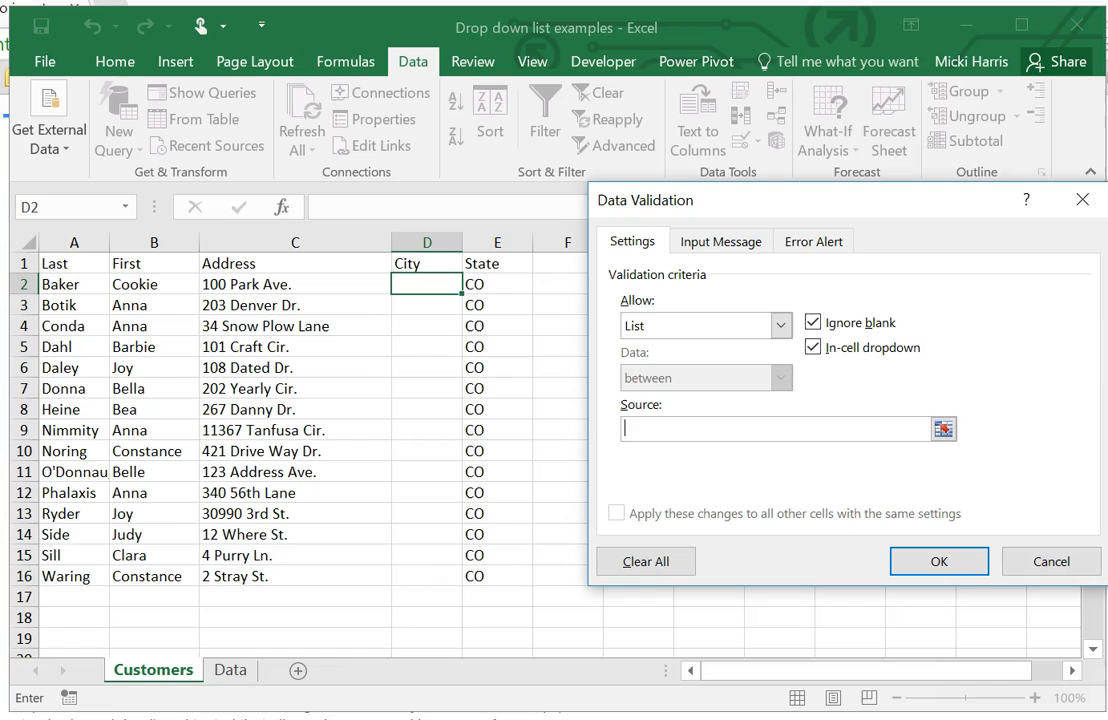
{"action": "left_click", "coordinate": [646, 430]}
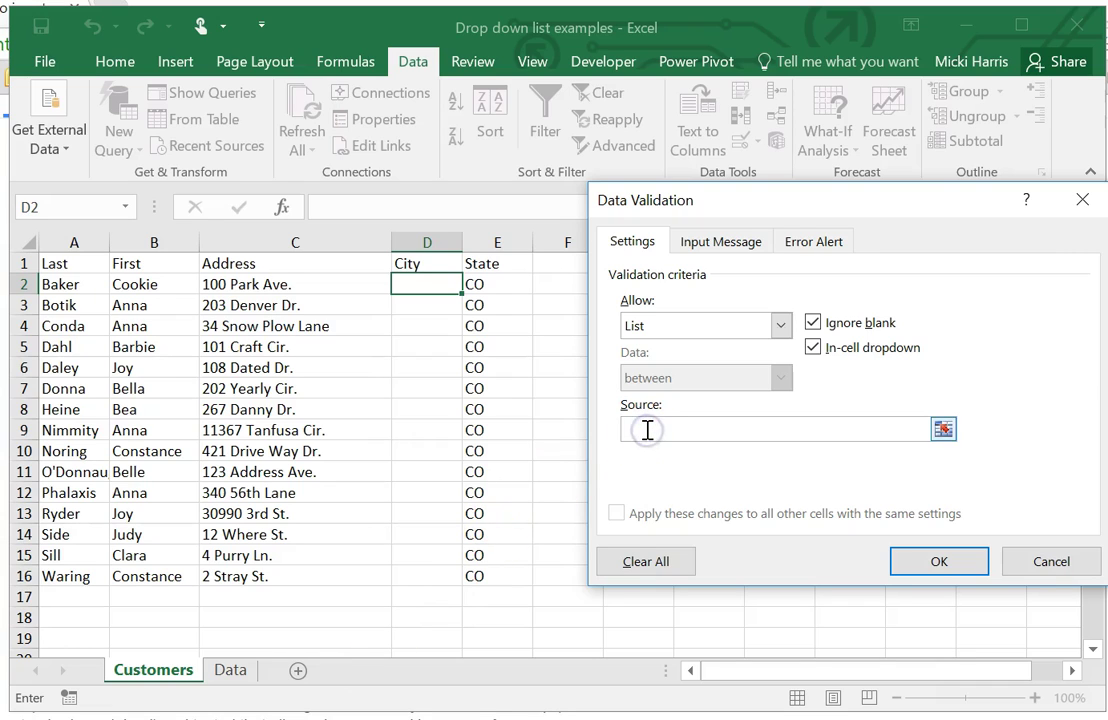
{"action": "type", "text": "=city"}
{"action": "type", "text": "data"}
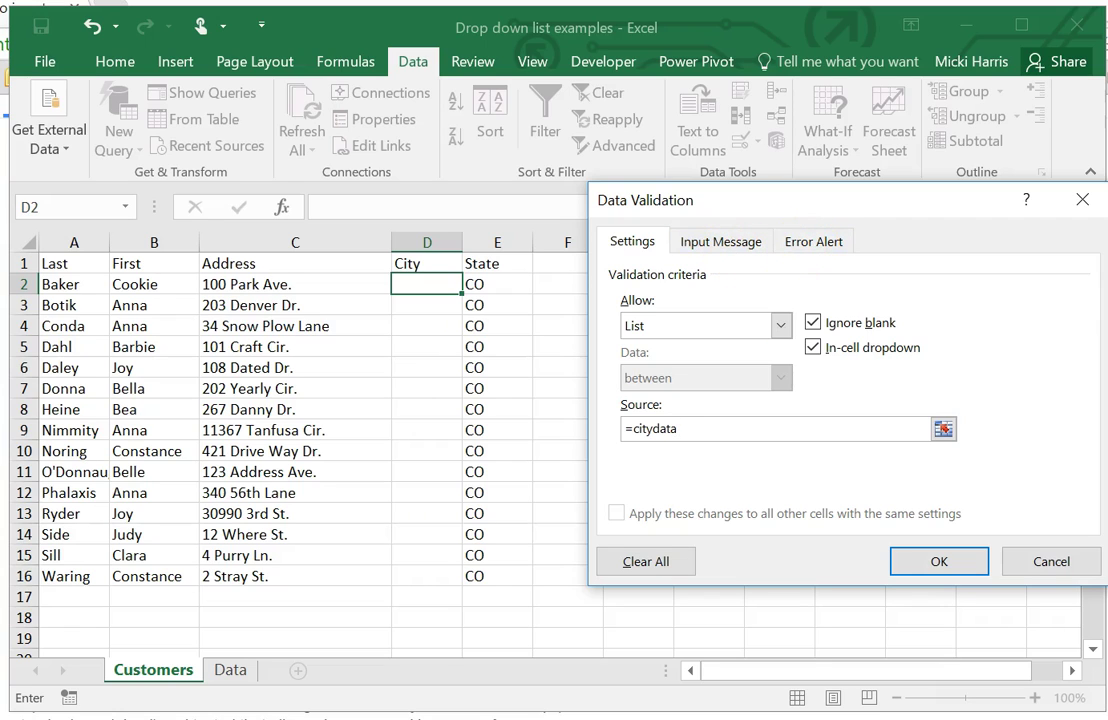
{"action": "left_click", "coordinate": [721, 241]}
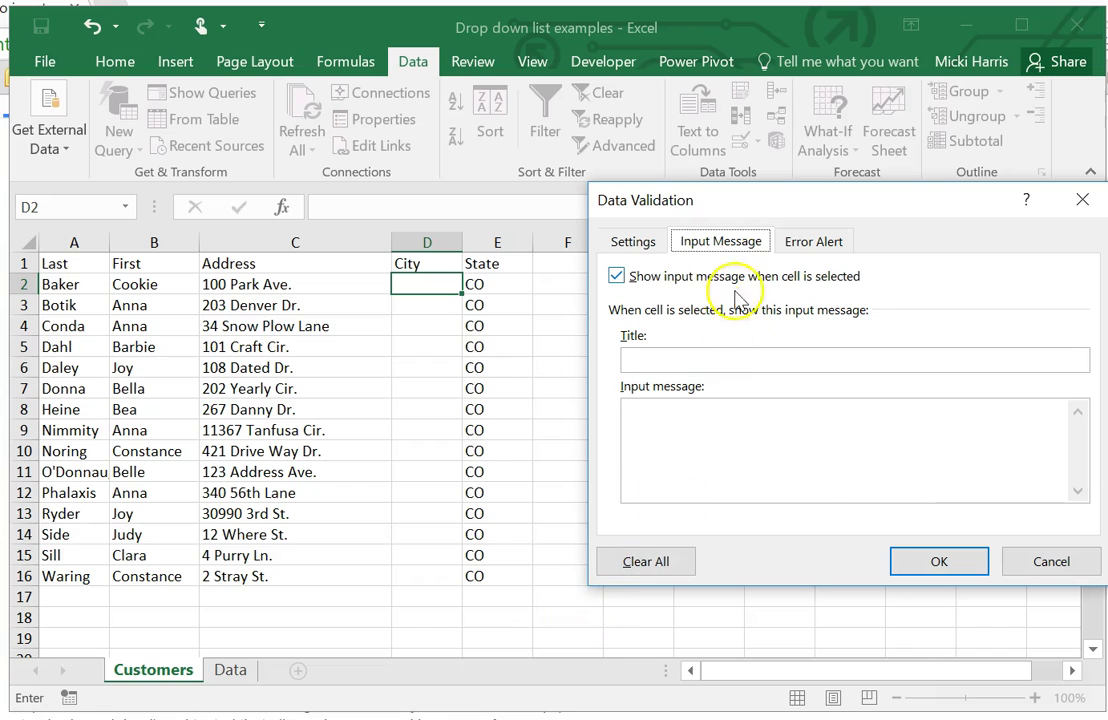
Review the Error Alert and Settings tabs, then confirm the citydata list validation on D2.
{"action": "left_click", "coordinate": [822, 241]}
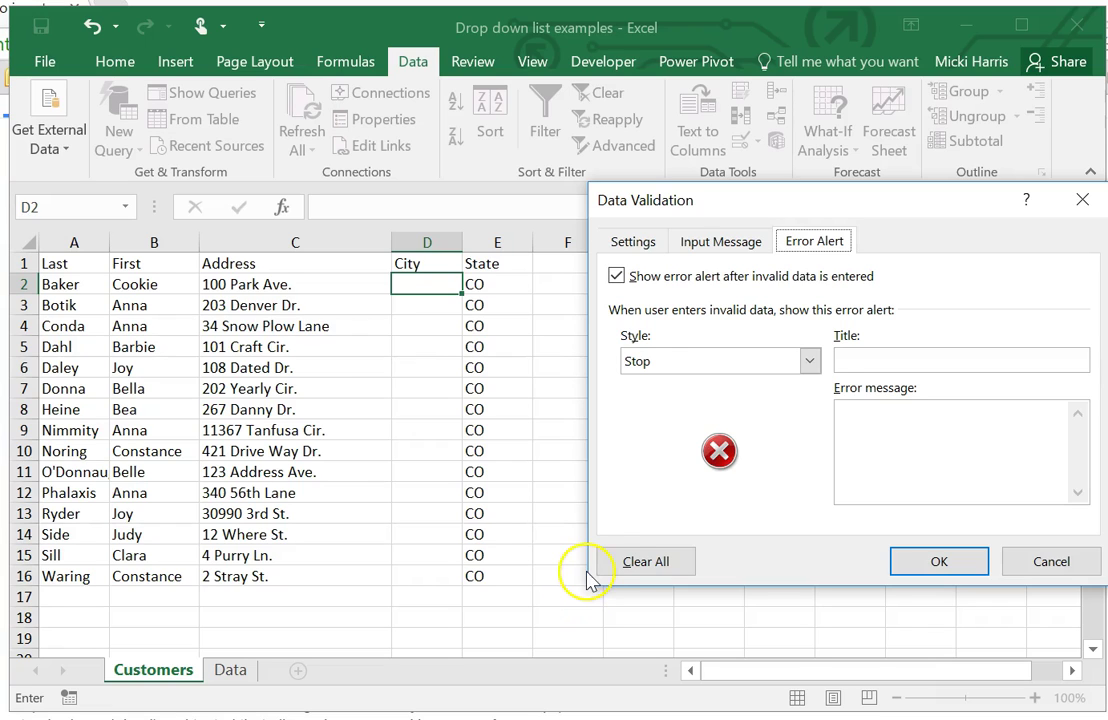
{"action": "left_click", "coordinate": [648, 242]}
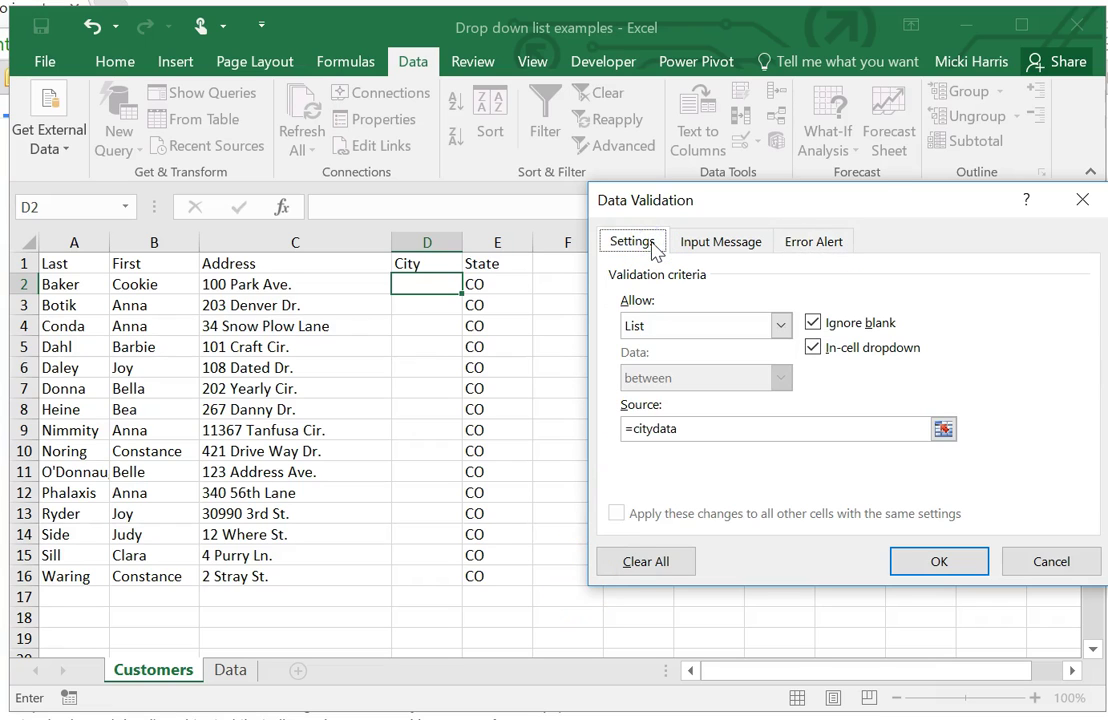
{"action": "left_click", "coordinate": [913, 571]}
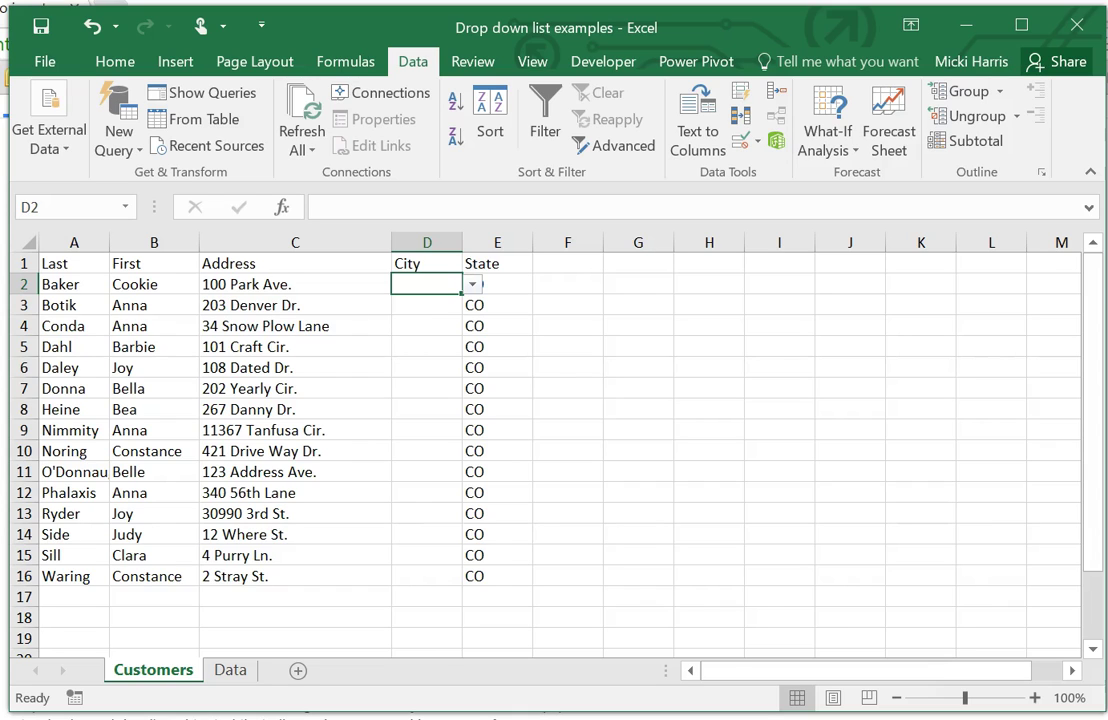
{"action": "left_click", "coordinate": [474, 284]}
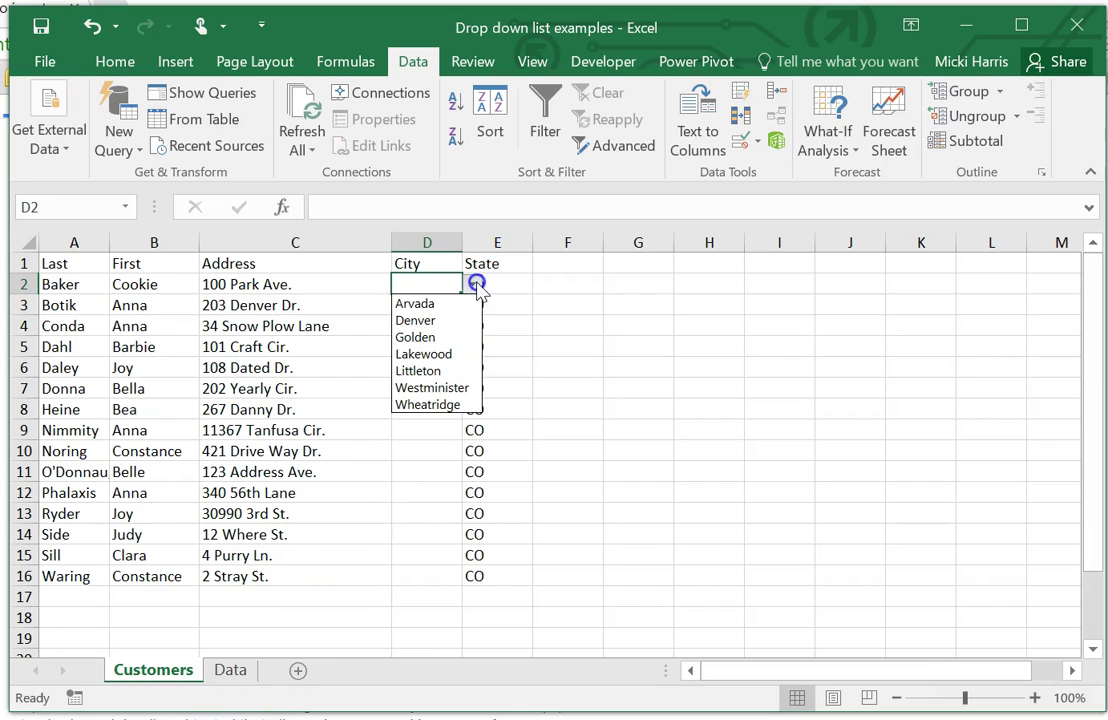
{"action": "key", "text": "Escape"}
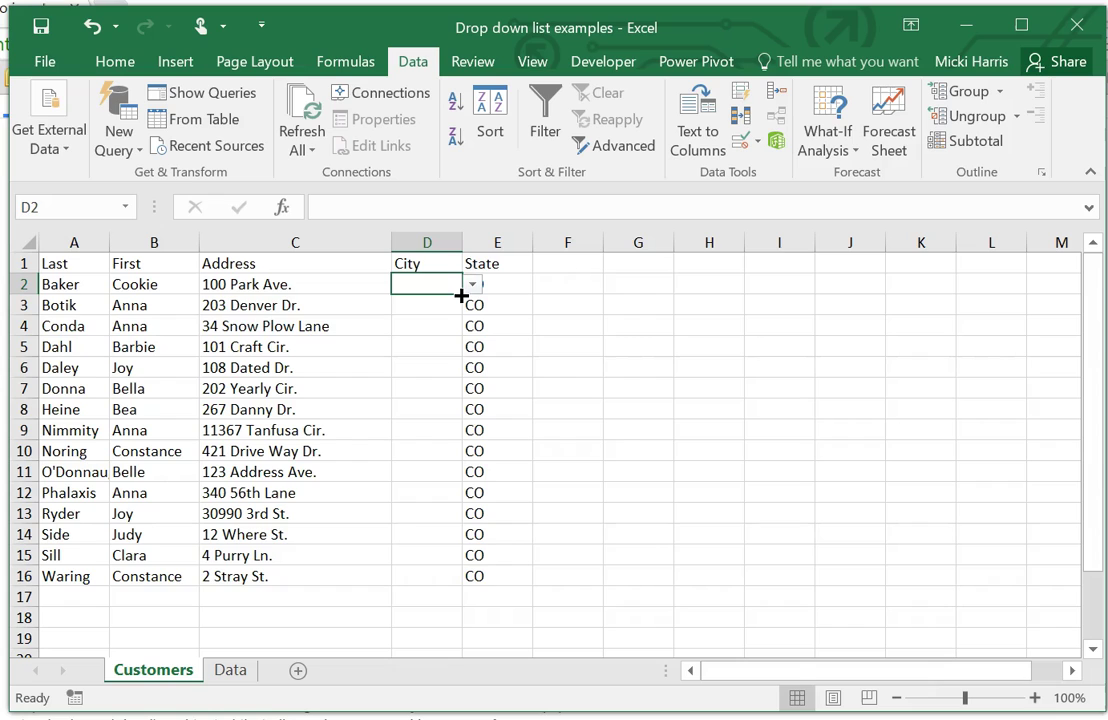
Copy D2's city drop-down down the City column through D16.
{"action": "left_click_drag", "start_coordinate": [461, 295], "coordinate": [455, 578]}
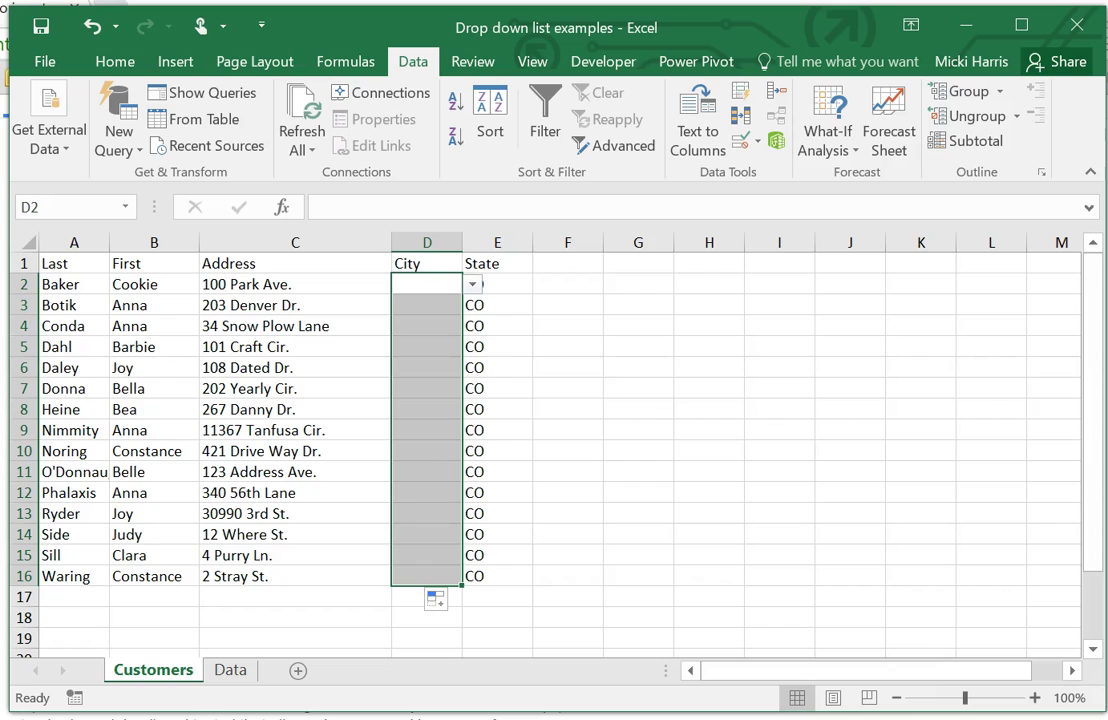
{"action": "left_click", "coordinate": [427, 409]}
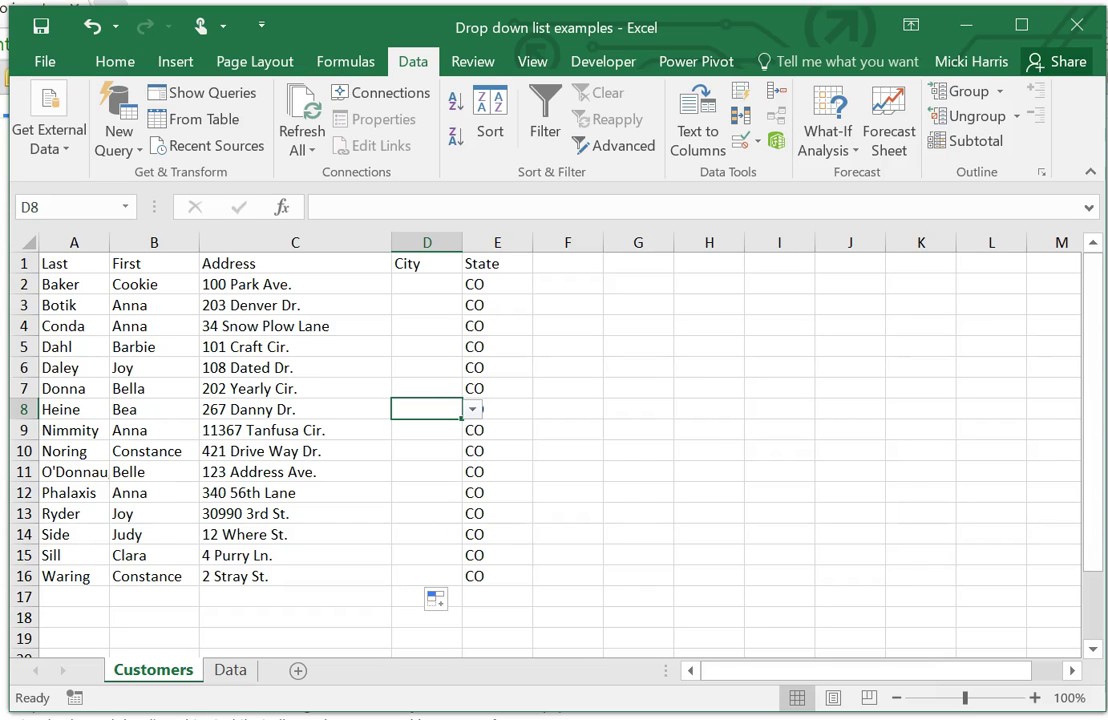
{"action": "left_click", "coordinate": [234, 672]}
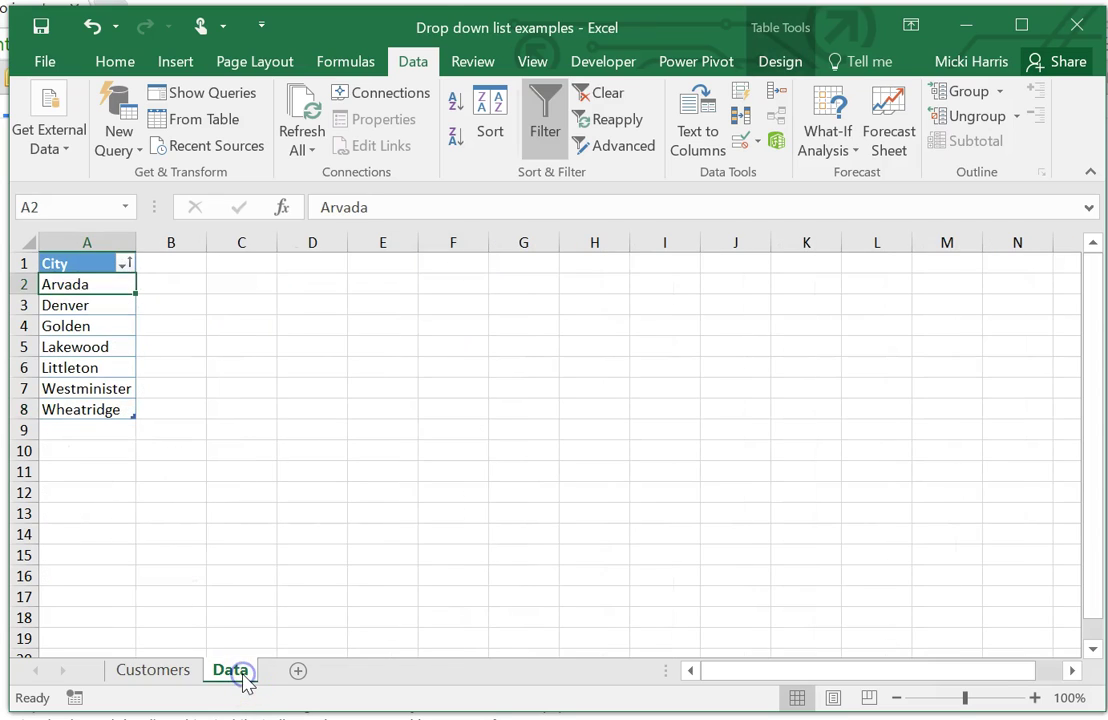
Add Golden and Aurora to the city table in A9:A10 and return to Customers.
{"action": "left_click", "coordinate": [80, 430]}
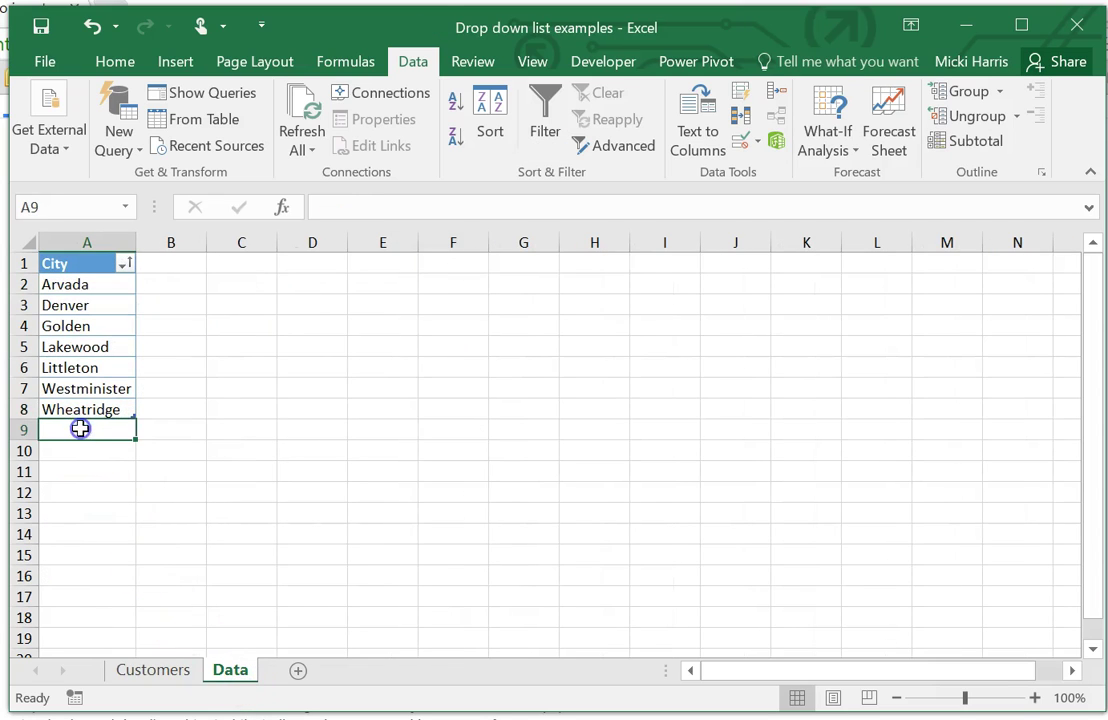
{"action": "type", "text": "Golden"}
{"action": "key", "text": "Return"}
{"action": "type", "text": "Aurora"}
{"action": "key", "text": "Tab"}
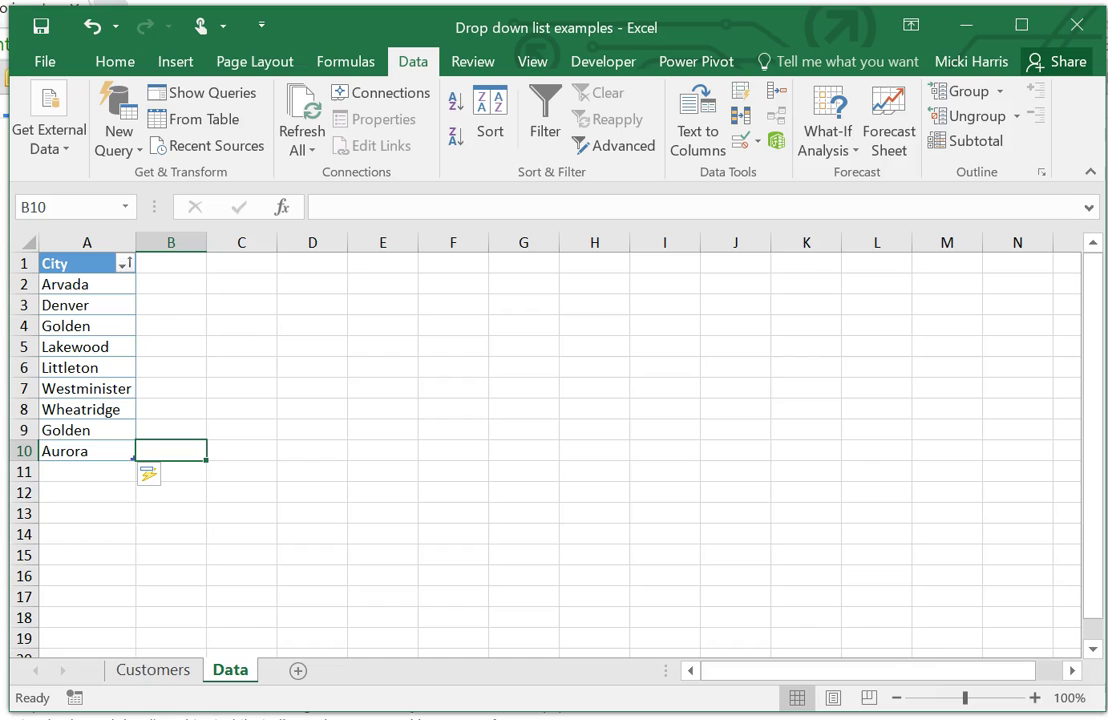
{"action": "left_click", "coordinate": [152, 673]}
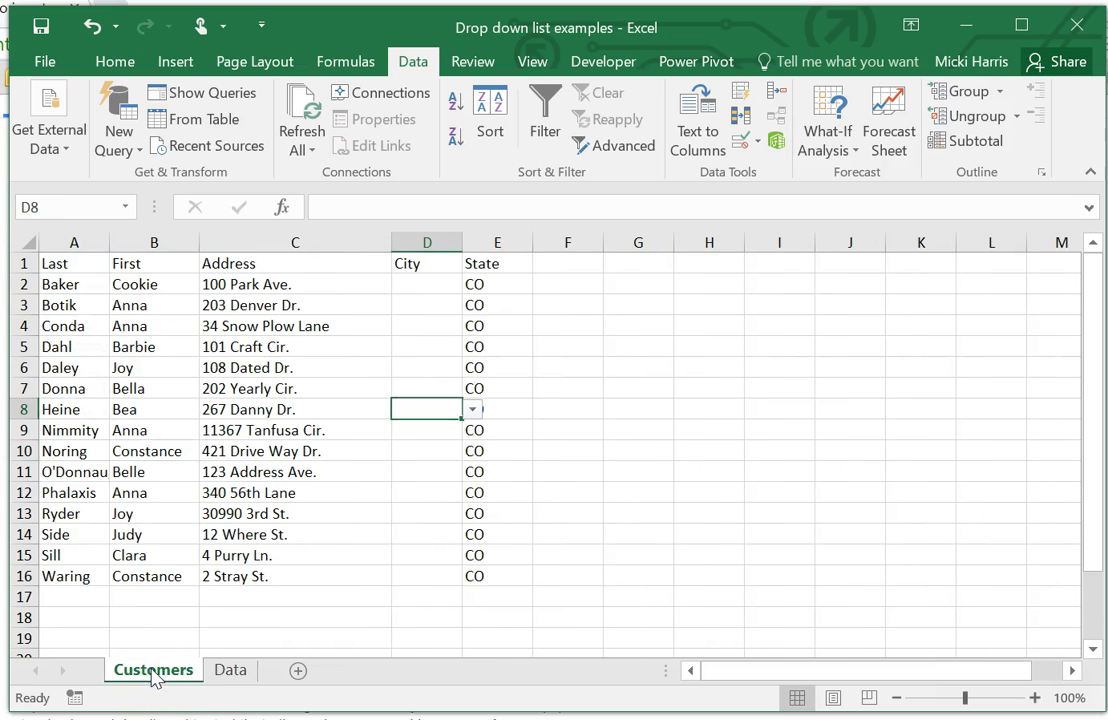
{"action": "left_click", "coordinate": [472, 409]}
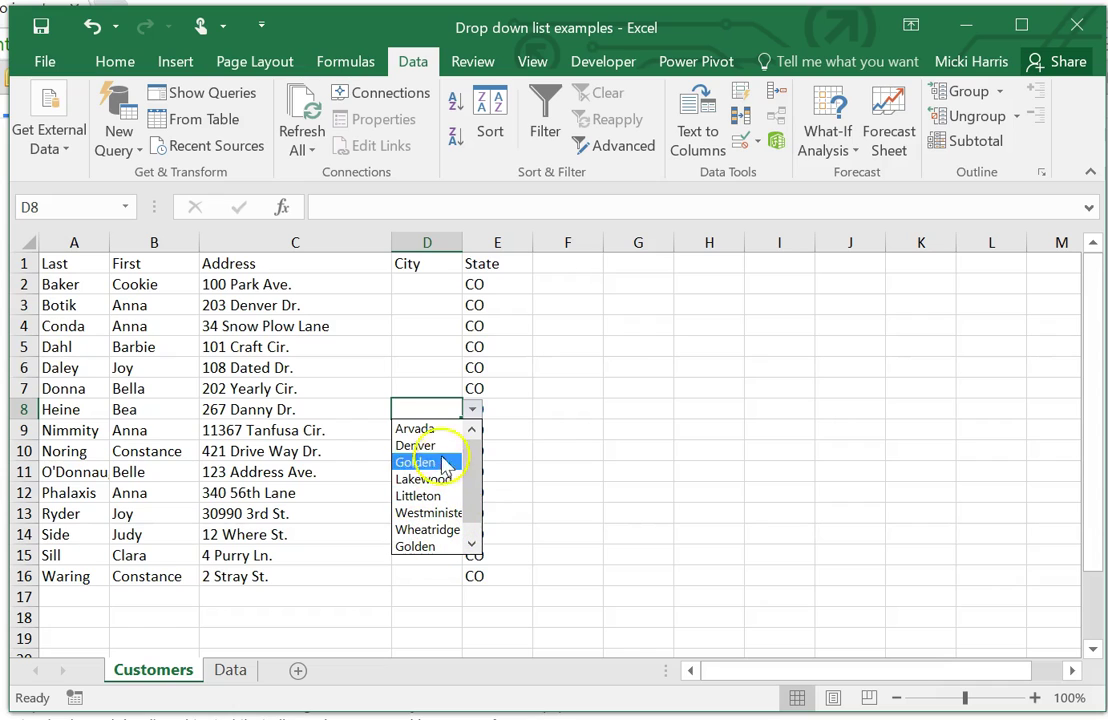
{"action": "left_click_drag", "start_coordinate": [471, 462], "coordinate": [479, 510]}
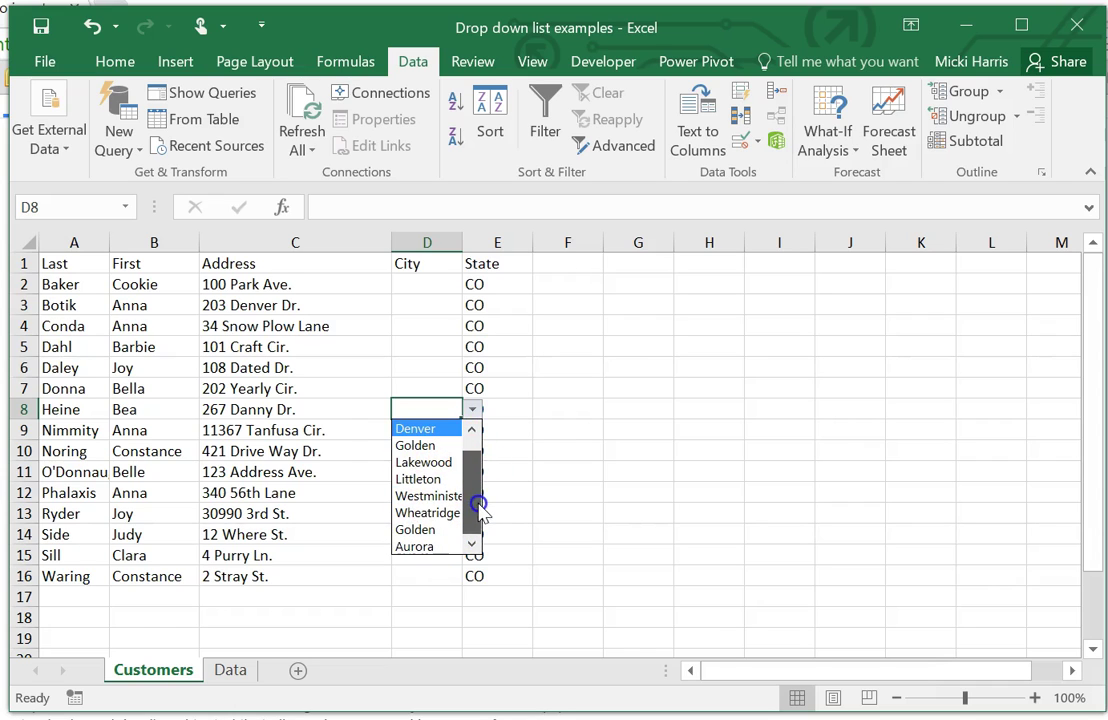
{"action": "key", "text": "Escape"}
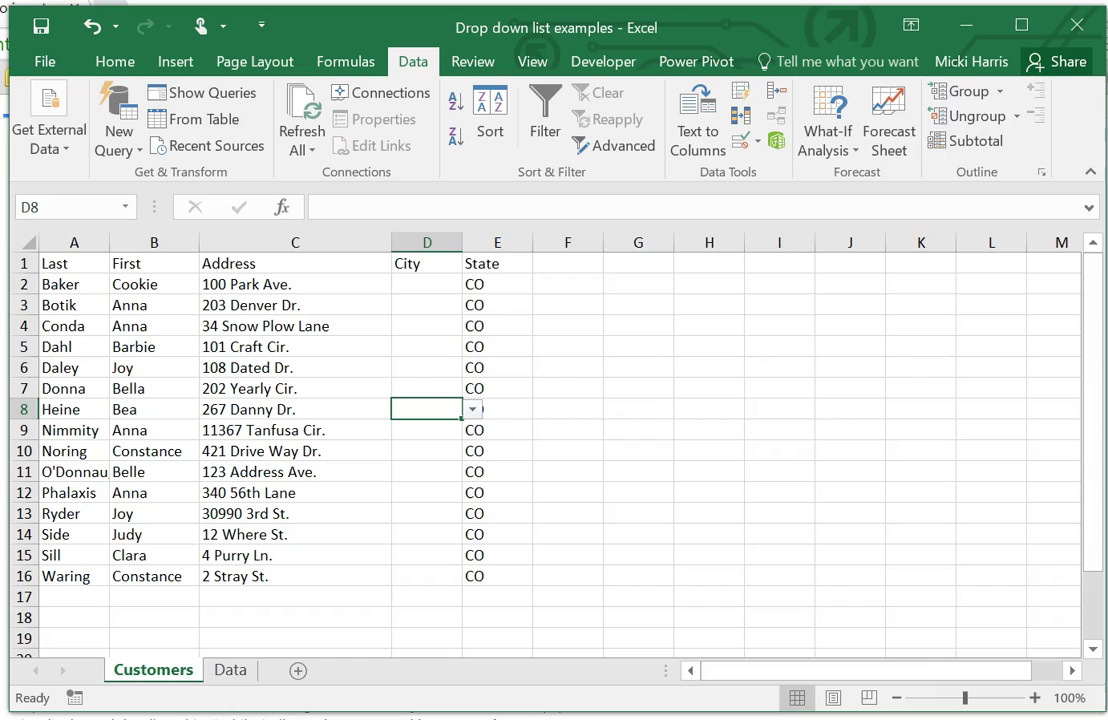